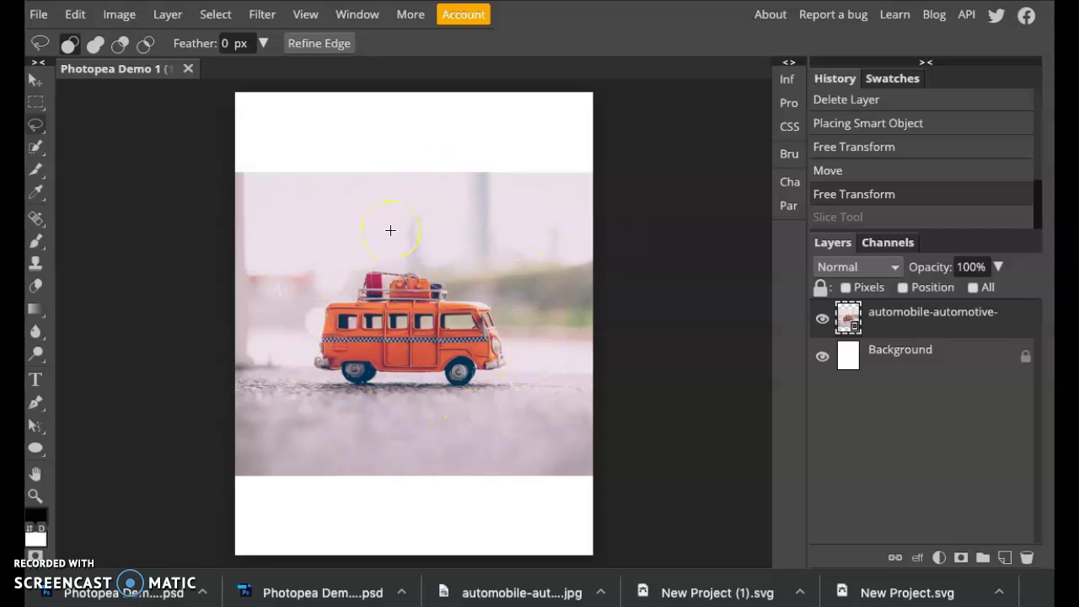
# - Open the Shape tool flyout showing the Rectangle, Ellipse and Line options
pyautogui.rightClick(36, 449)
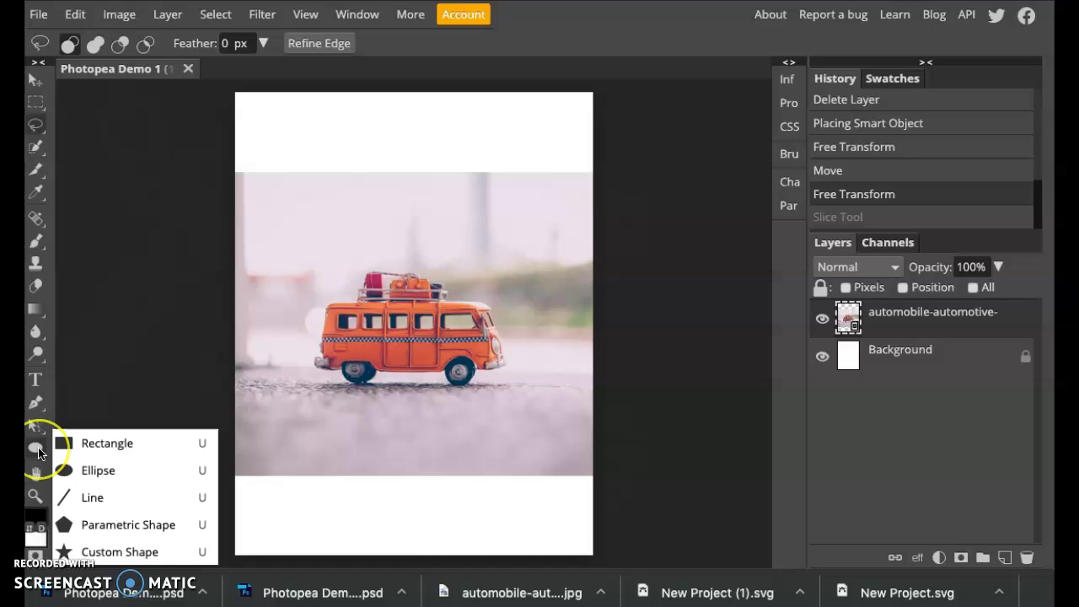
# - Draw a cyan ellipse over the van photo and set its stroke to none
pyautogui.click(101, 477)
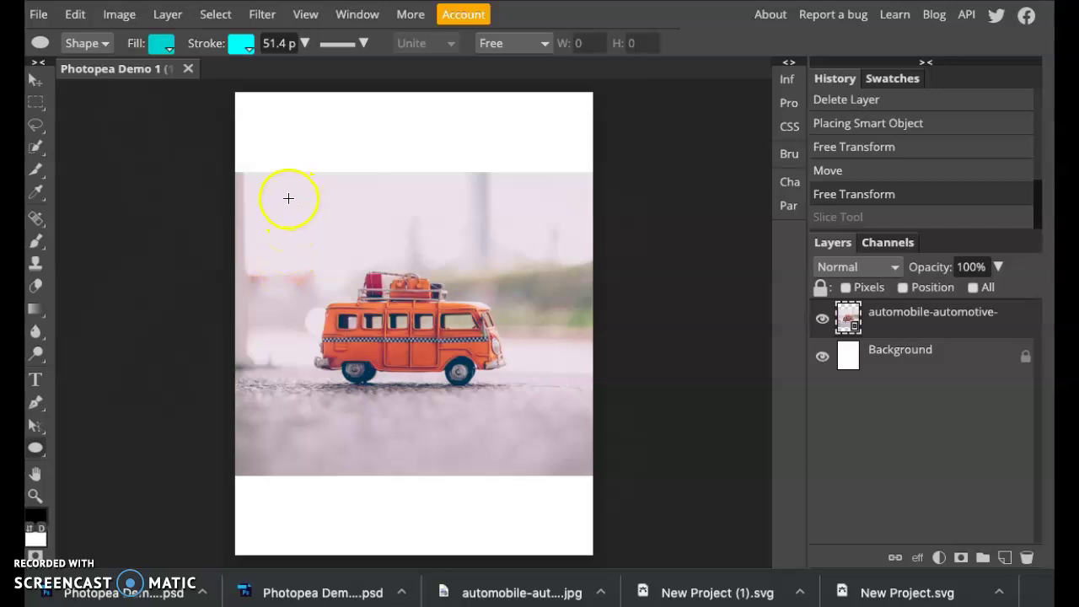
pyautogui.moveTo(289, 198)
pyautogui.mouseDown()
pyautogui.moveTo(484, 433)
pyautogui.moveTo(565, 492)
pyautogui.moveTo(537, 465)
pyautogui.mouseUp()
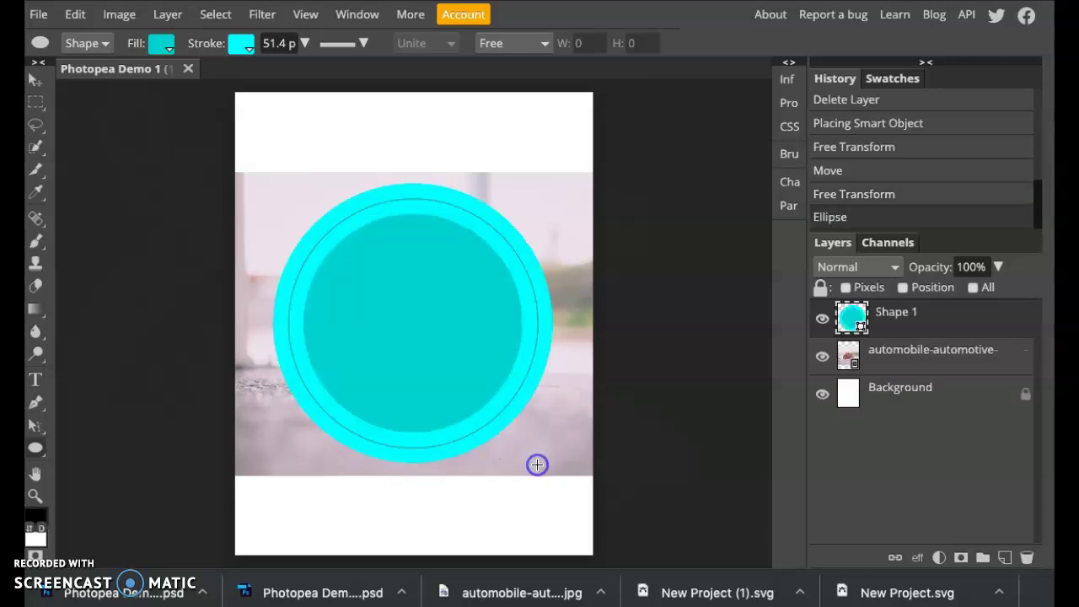
pyautogui.click(244, 47)
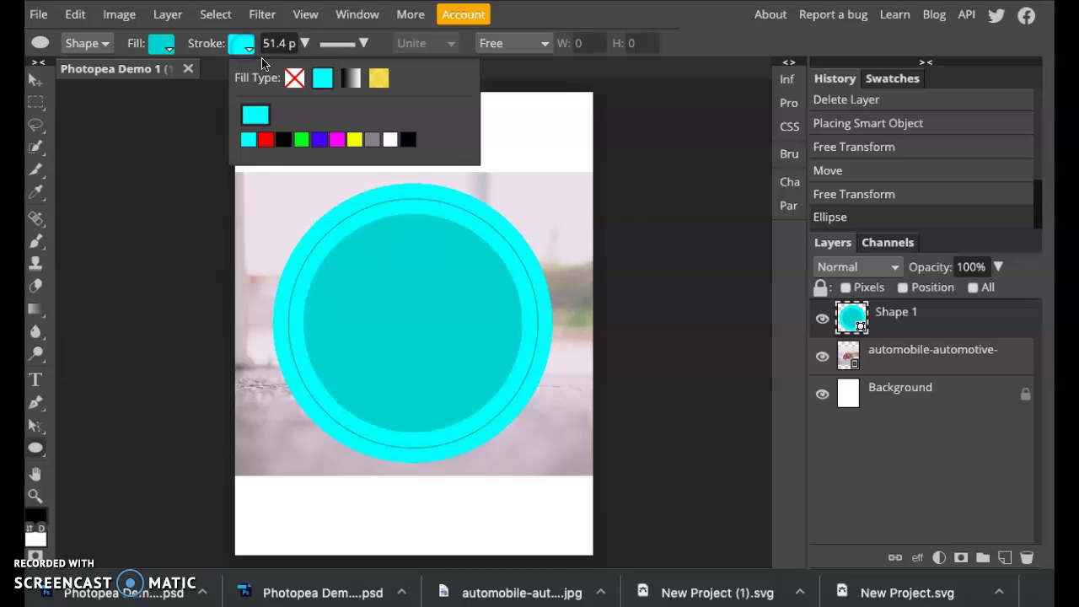
pyautogui.click(294, 79)
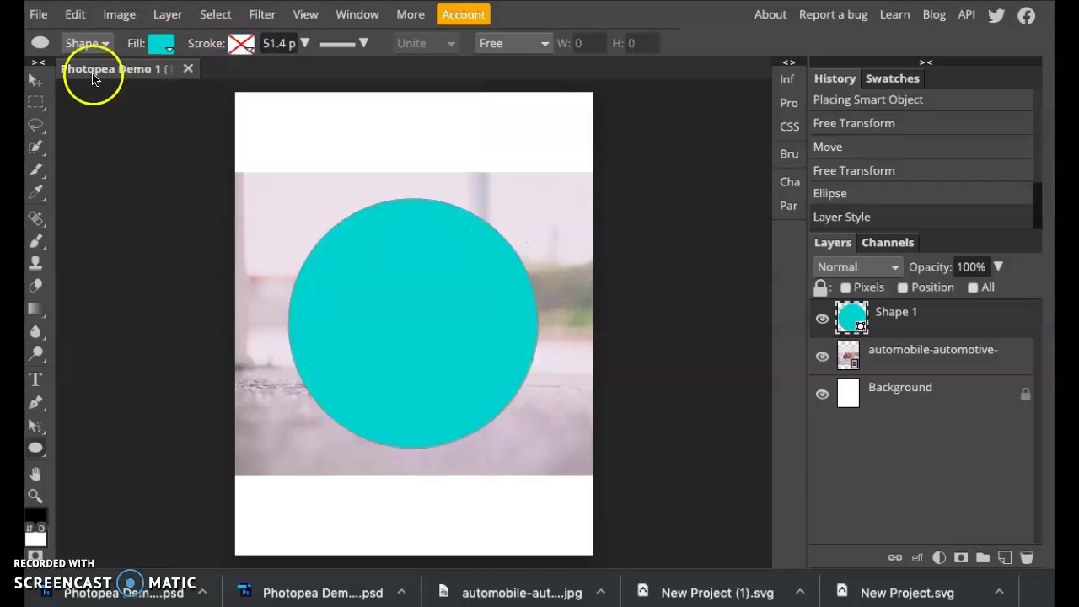
# - Nudge the circle slightly left and up, then move the van photo layer above Shape 1
pyautogui.click(36, 79)
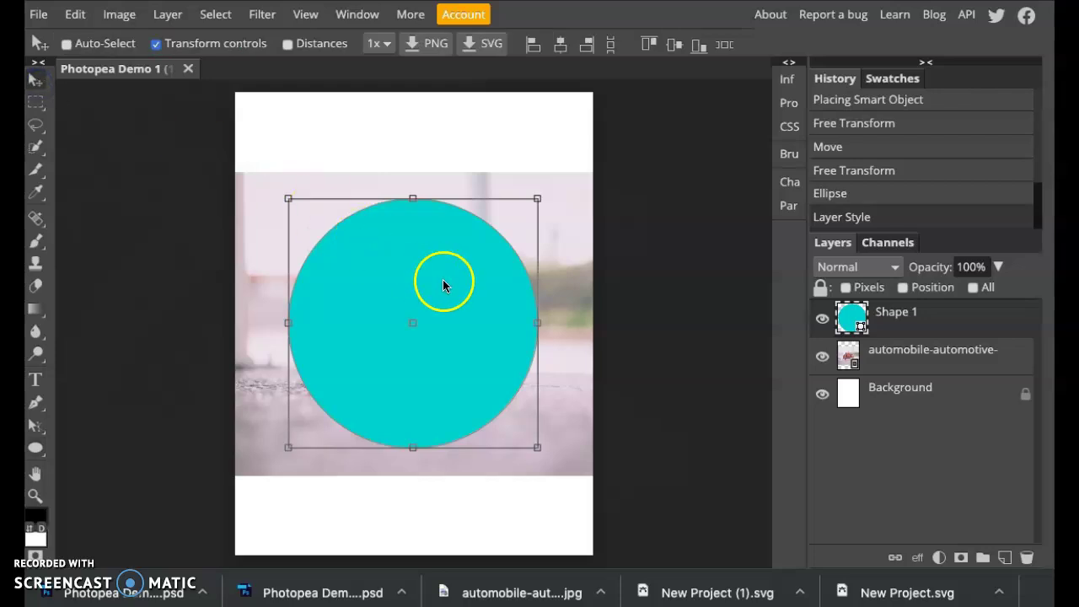
pyautogui.moveTo(446, 282); pyautogui.dragTo(433, 278)
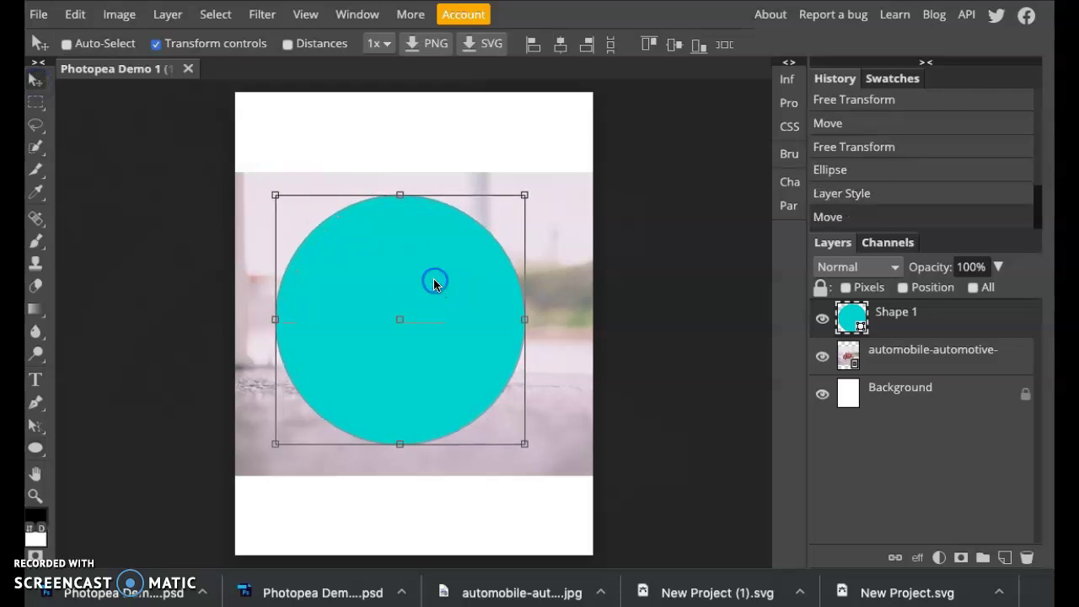
pyautogui.click(892, 364)
pyautogui.moveTo(882, 364); pyautogui.dragTo(882, 310)
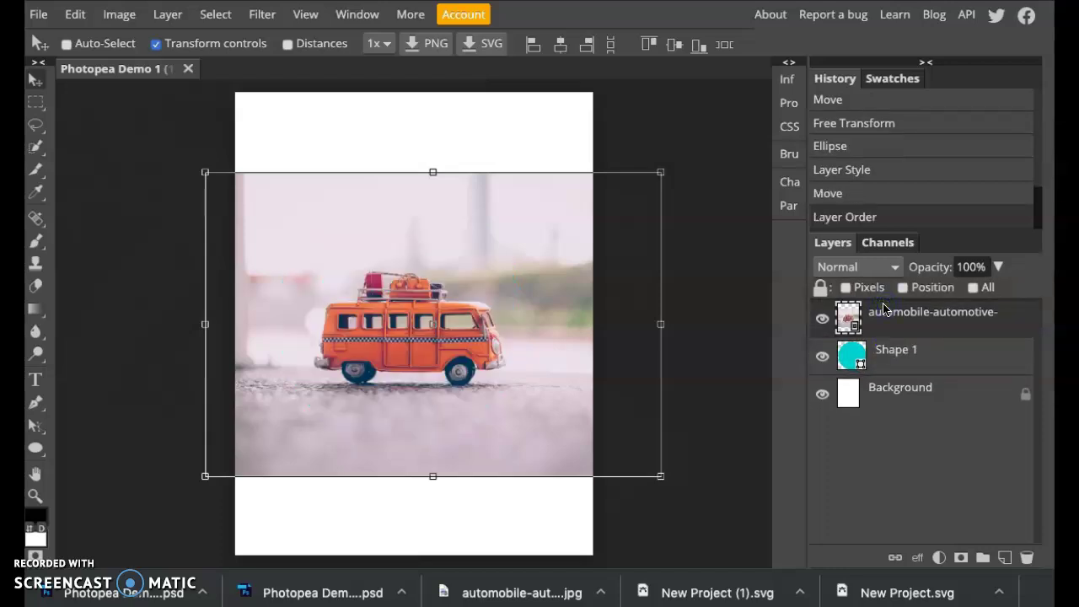
pyautogui.click(883, 310)
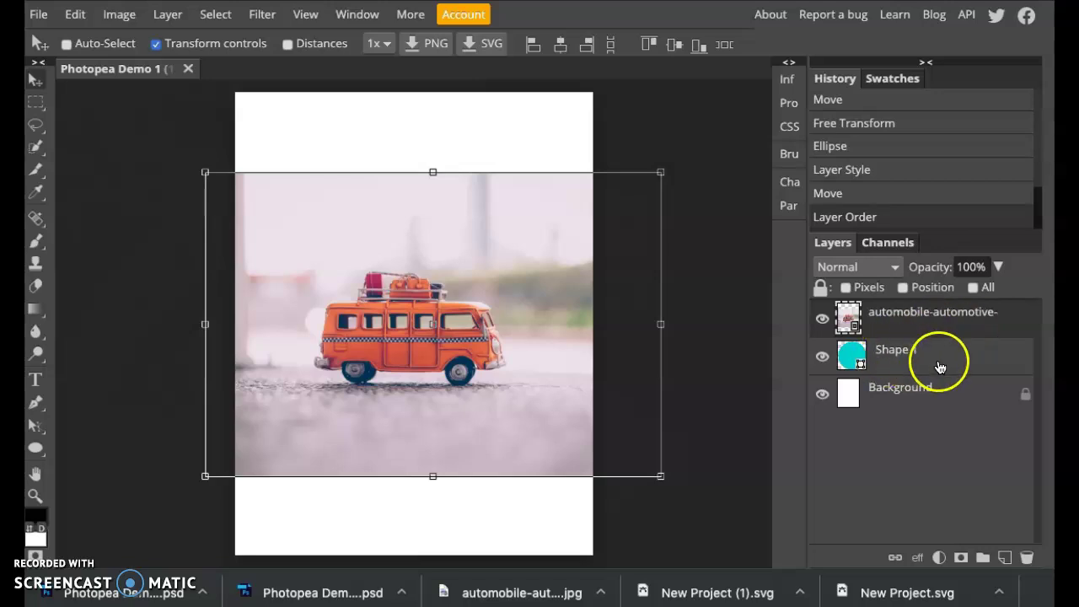
pyautogui.moveTo(941, 368); pyautogui.dragTo(851, 322)
# - Apply a clipping mask to the van photo layer so it shows only inside Shape 1
pyautogui.rightClick(849, 321)
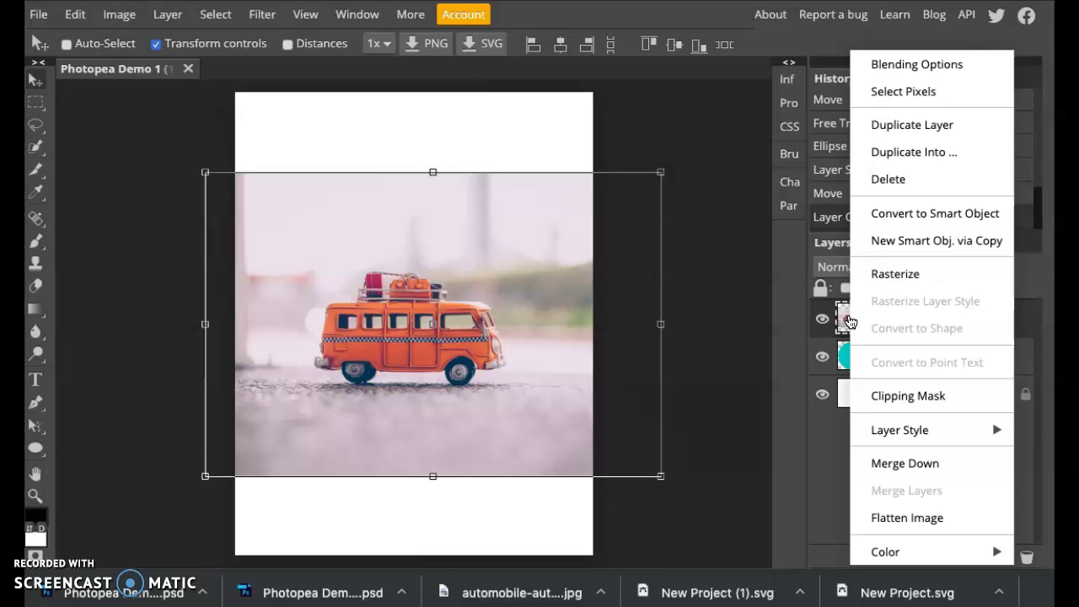
pyautogui.click(892, 395)
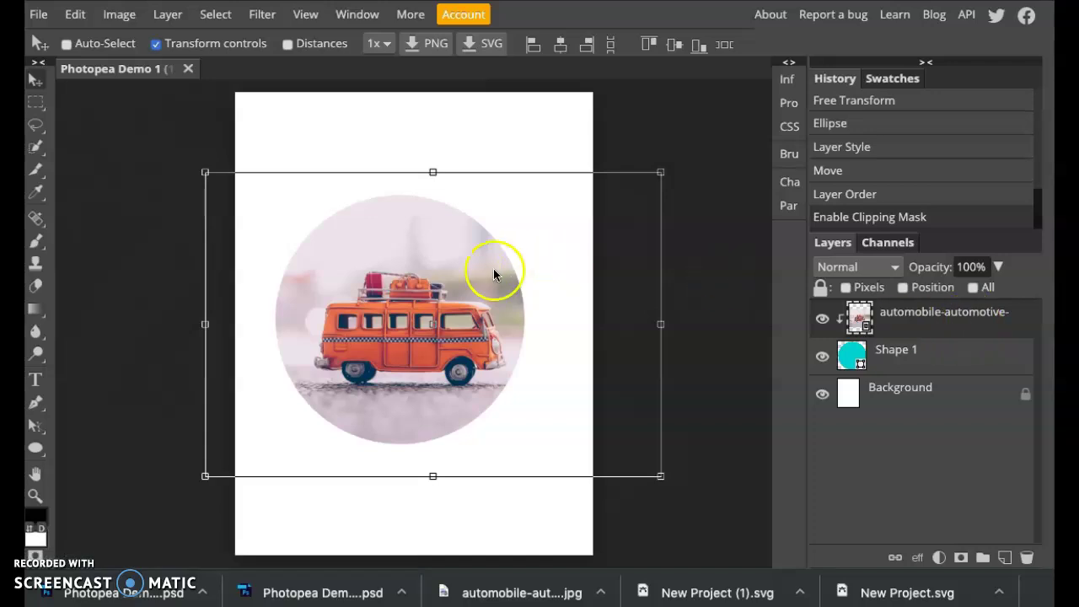
# - Scale the clipped van photo to 131% and shift it to sit centred in the circle
pyautogui.moveTo(466, 267)
pyautogui.mouseDown()
pyautogui.moveTo(446, 260)
pyautogui.moveTo(455, 269)
pyautogui.mouseUp()
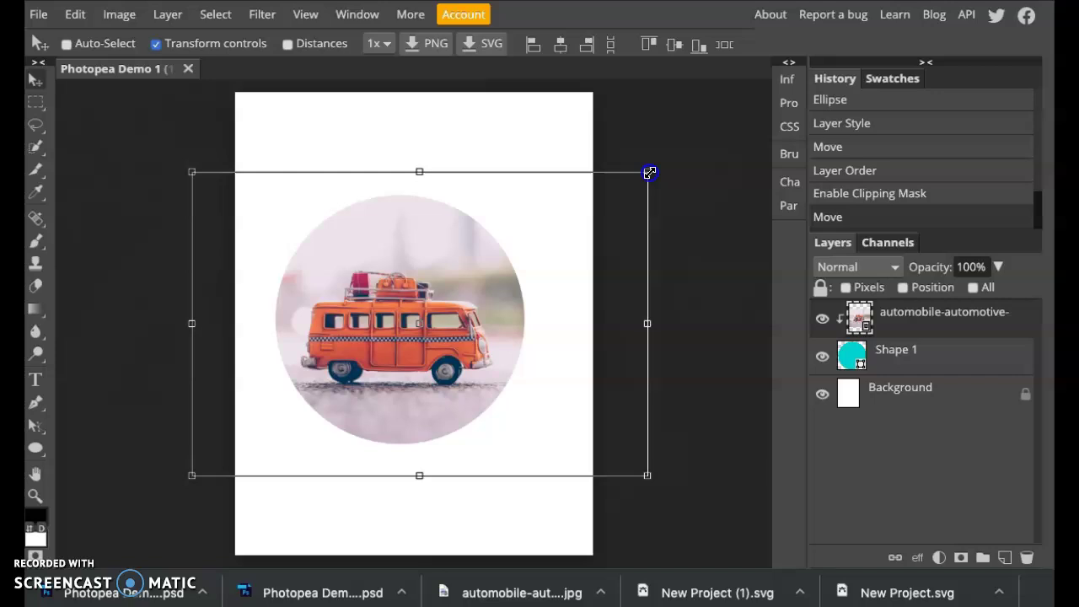
pyautogui.moveTo(649, 173)
pyautogui.mouseDown()
pyautogui.moveTo(691, 150)
pyautogui.moveTo(603, 209)
pyautogui.moveTo(658, 164)
pyautogui.mouseUp()
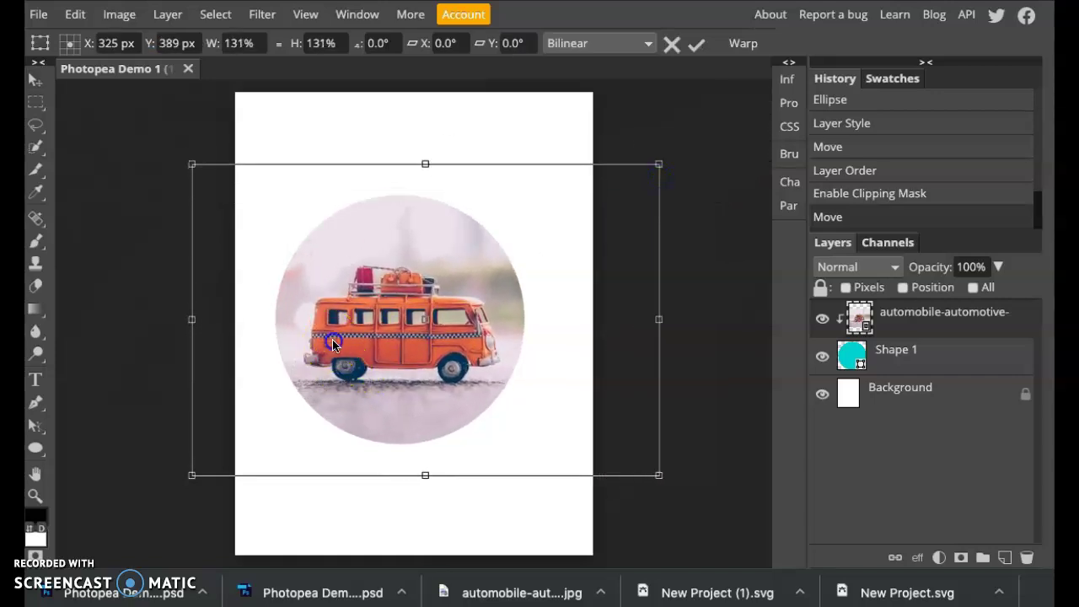
pyautogui.moveTo(333, 339); pyautogui.dragTo(334, 330)
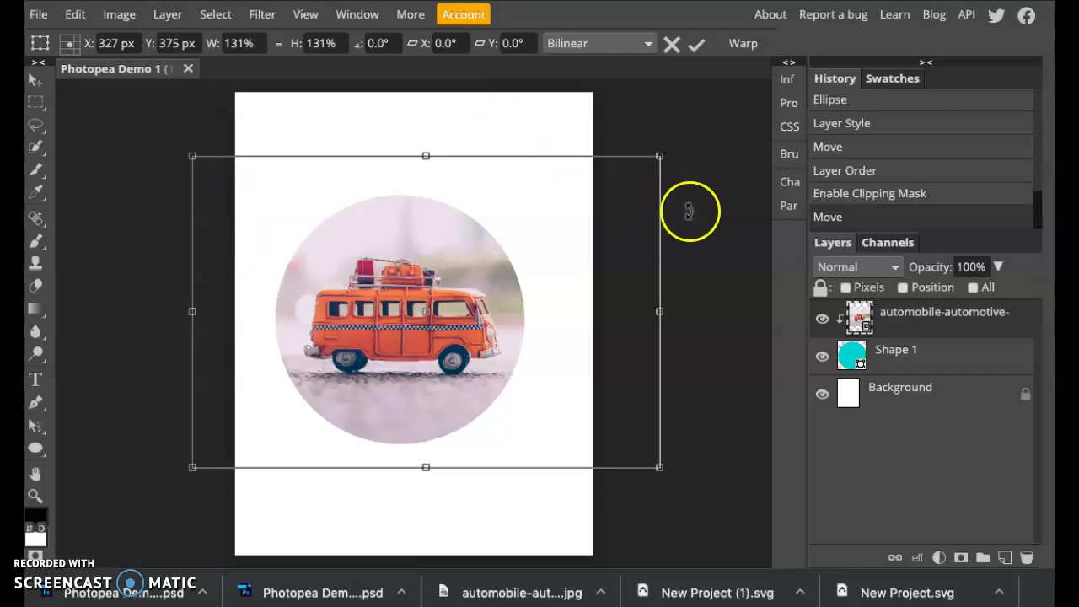
pyautogui.moveTo(372, 263)
pyautogui.mouseDown()
pyautogui.moveTo(481, 253)
pyautogui.moveTo(389, 268)
pyautogui.moveTo(410, 241)
pyautogui.moveTo(341, 248)
pyautogui.moveTo(357, 257)
pyautogui.mouseUp()
# - Commit the photo's transform and reposition the circle shape slightly right
pyautogui.click(922, 369)
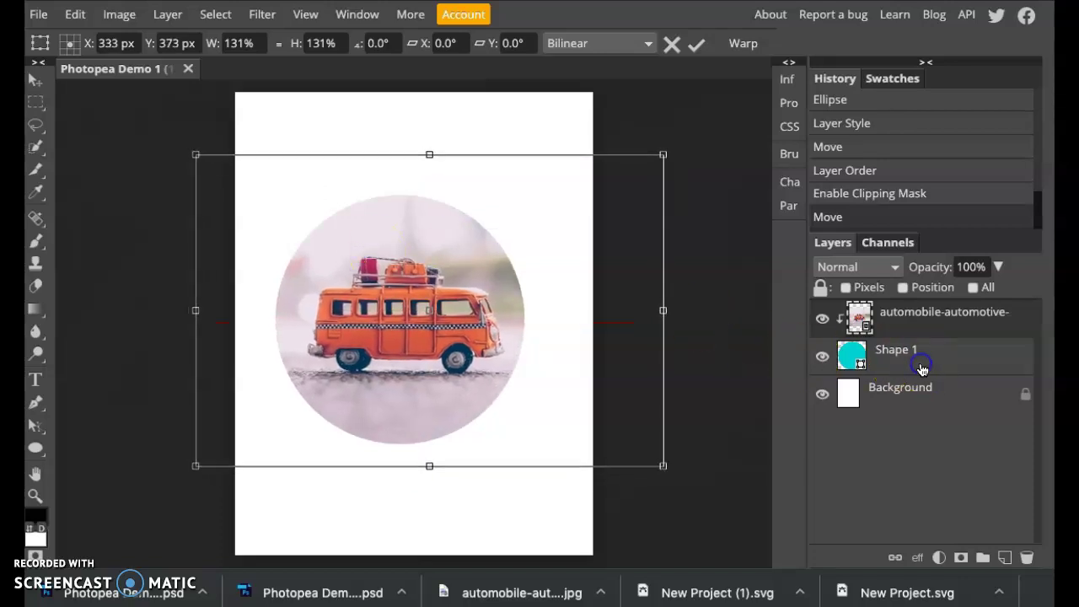
pyautogui.moveTo(367, 310)
pyautogui.mouseDown()
pyautogui.moveTo(246, 364)
pyautogui.moveTo(411, 321)
pyautogui.moveTo(375, 309)
pyautogui.mouseUp()
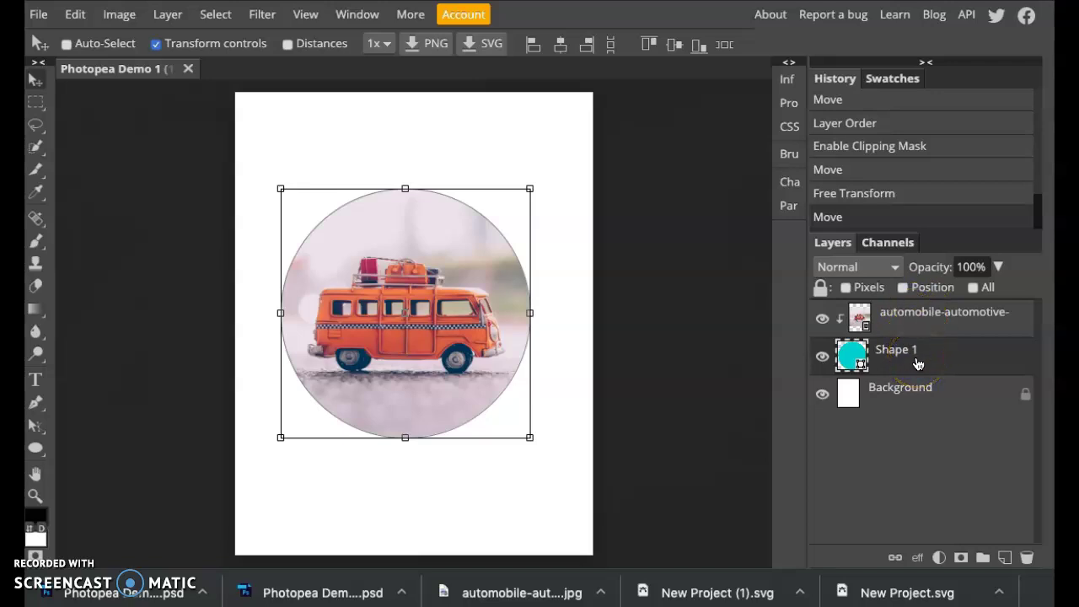
pyautogui.moveTo(918, 341); pyautogui.dragTo(920, 334)
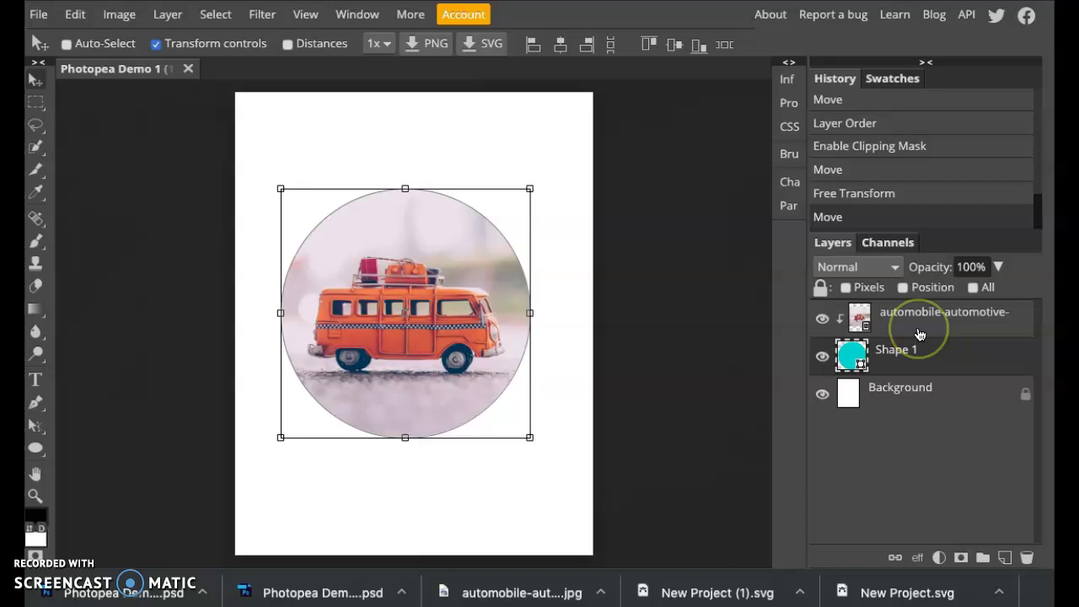
# - Move the van photo right and down and shrink it to 99% inside the circle
pyautogui.click(904, 327)
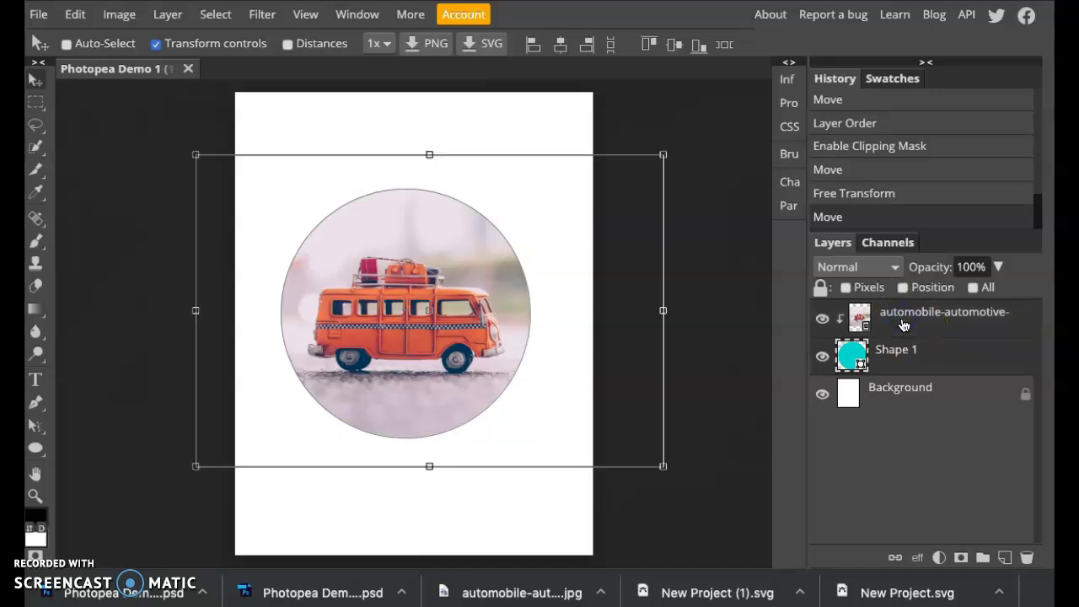
pyautogui.click(406, 236)
pyautogui.moveTo(342, 289)
pyautogui.mouseDown()
pyautogui.moveTo(405, 231)
pyautogui.moveTo(282, 360)
pyautogui.moveTo(334, 237)
pyautogui.moveTo(374, 304)
pyautogui.moveTo(346, 312)
pyautogui.moveTo(356, 337)
pyautogui.moveTo(356, 299)
pyautogui.mouseUp()
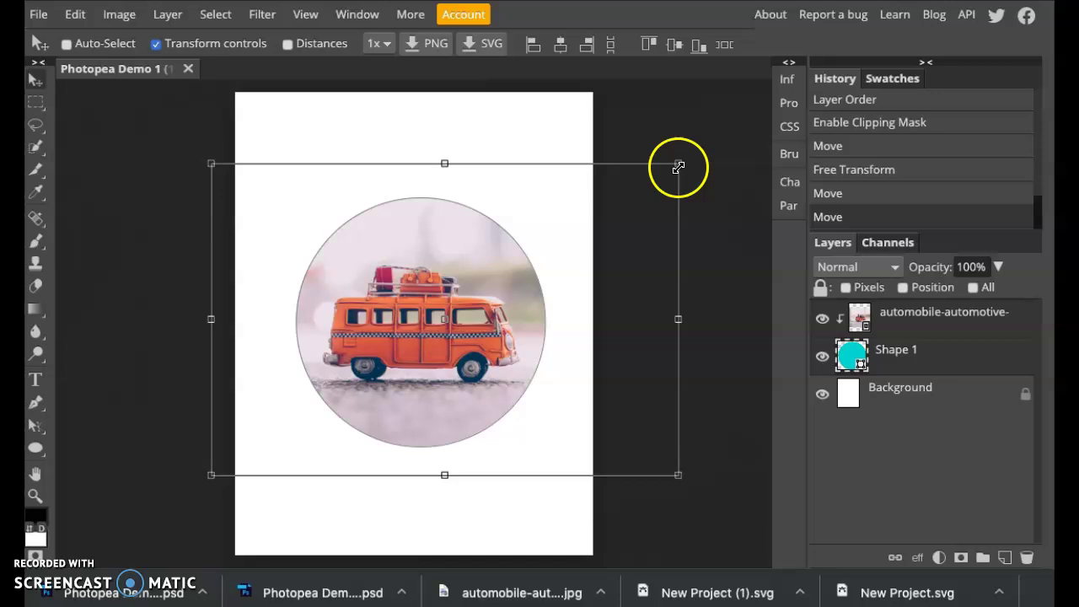
pyautogui.moveTo(679, 163)
pyautogui.mouseDown()
pyautogui.moveTo(562, 236)
pyautogui.moveTo(684, 165)
pyautogui.moveTo(675, 172)
pyautogui.mouseUp()
pyautogui.moveTo(442, 292)
pyautogui.mouseDown()
pyautogui.moveTo(439, 314)
pyautogui.moveTo(440, 275)
pyautogui.moveTo(442, 287)
pyautogui.mouseUp()
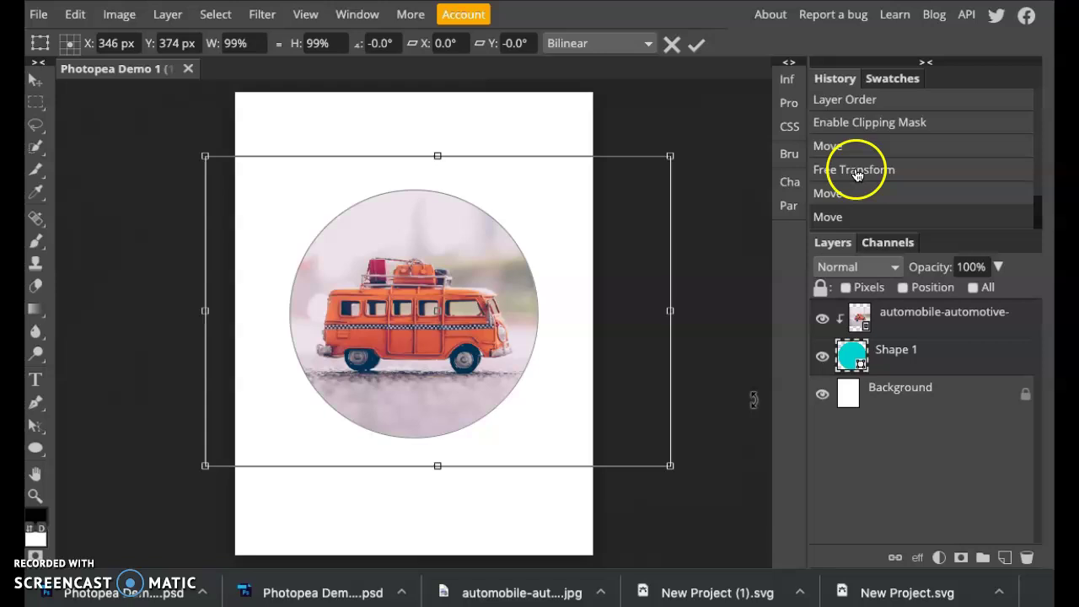
# - Revert the document in History to the 'Placing Smart Object' state
pyautogui.scroll(5, 856, 173)
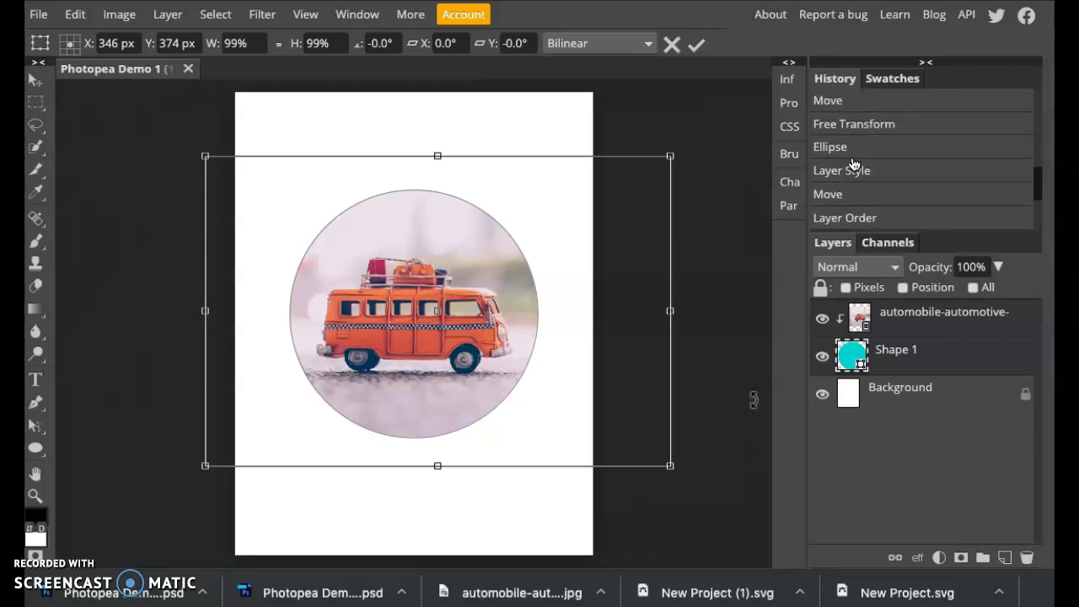
pyautogui.scroll(5, 853, 163)
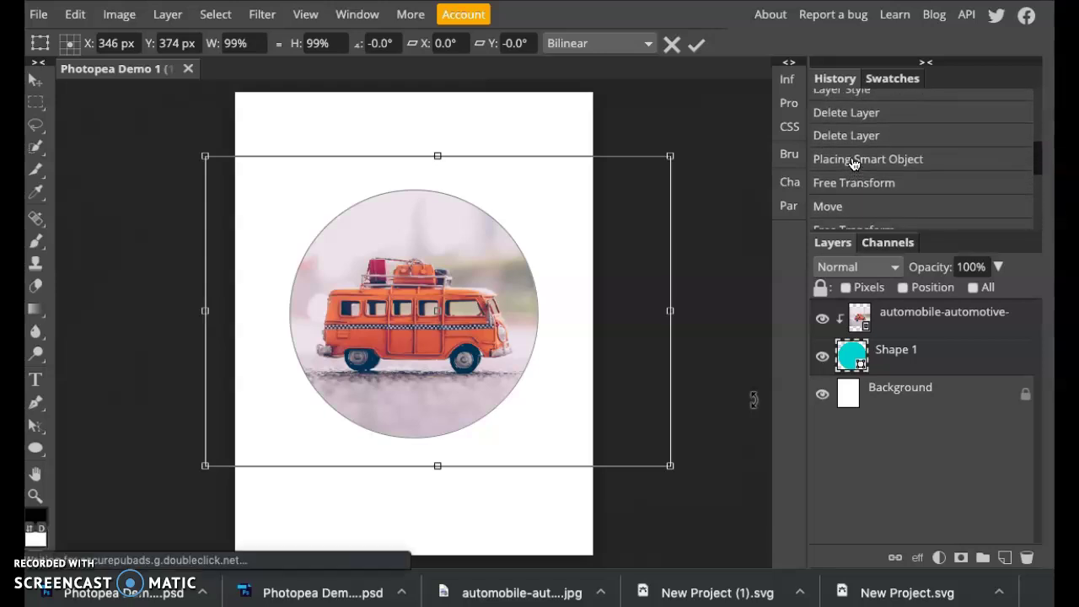
pyautogui.scroll(2, 854, 160)
pyautogui.scroll(-4, 860, 147)
pyautogui.click(874, 128)
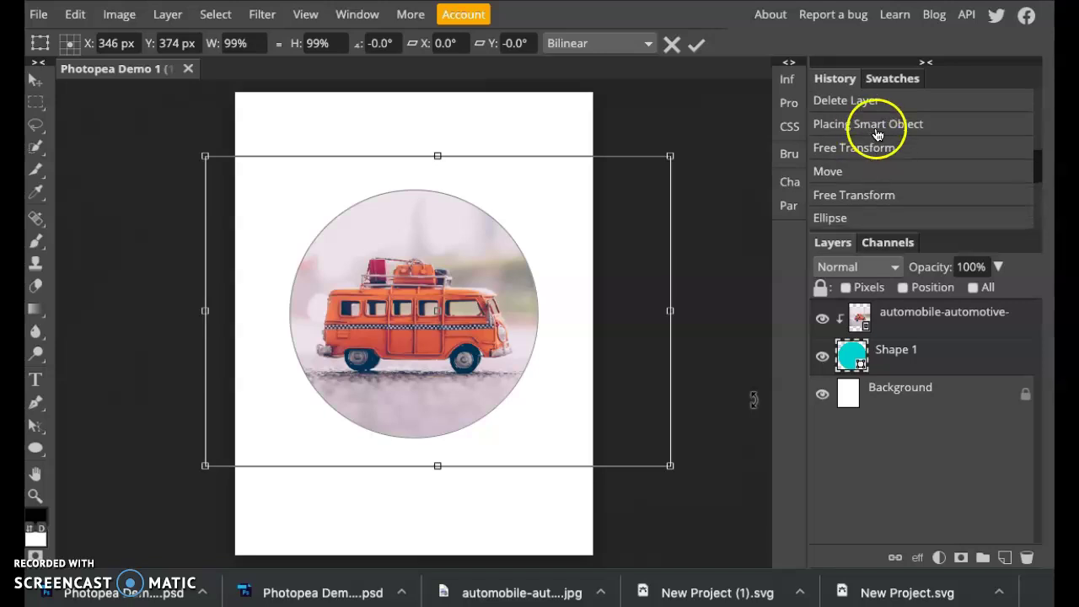
pyautogui.click(875, 132)
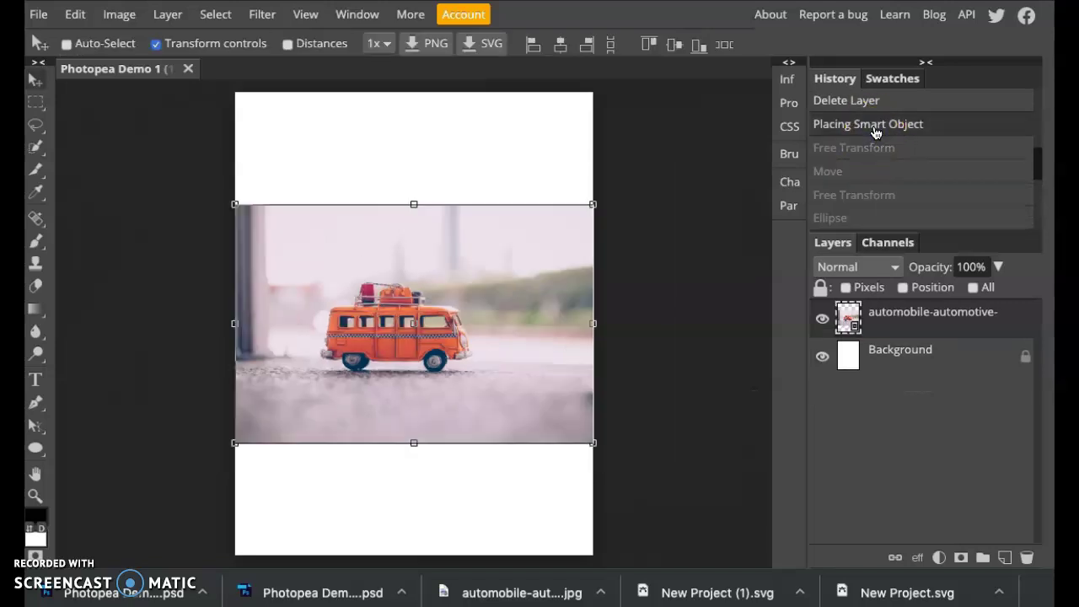
# - Enlarge the van photo and nudge it left, then draw a cyan circle over it
pyautogui.moveTo(592, 206); pyautogui.dragTo(668, 163)
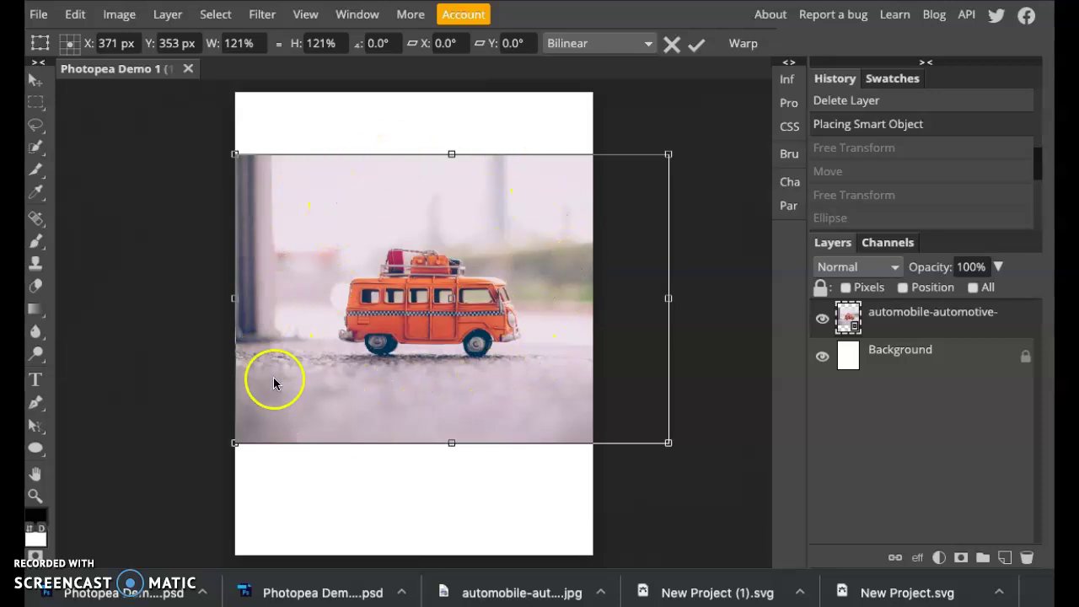
pyautogui.moveTo(279, 310); pyautogui.dragTo(267, 315)
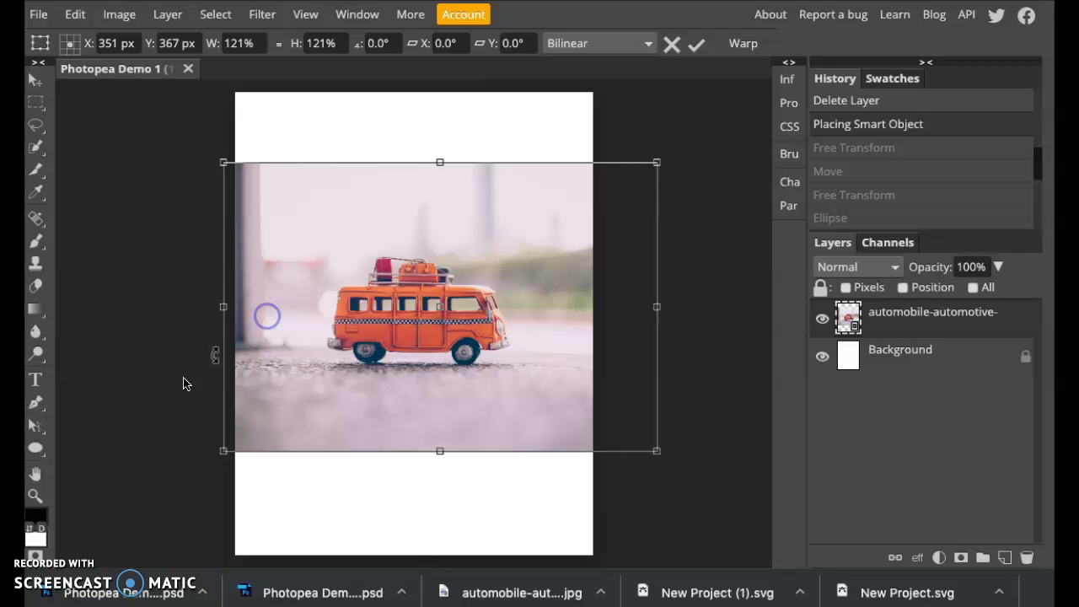
pyautogui.rightClick(30, 453)
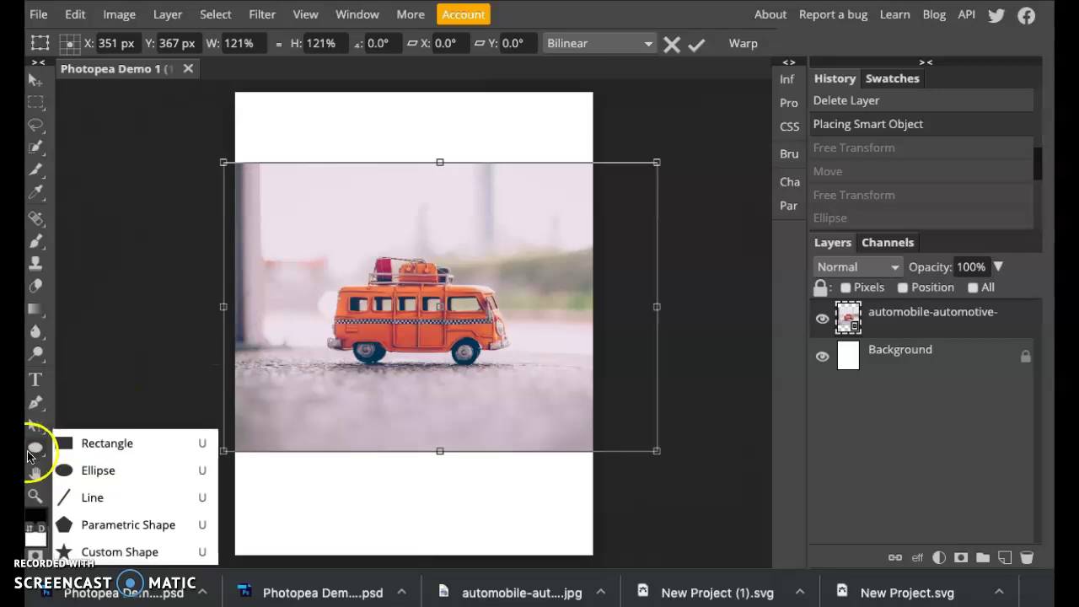
pyautogui.click(99, 471)
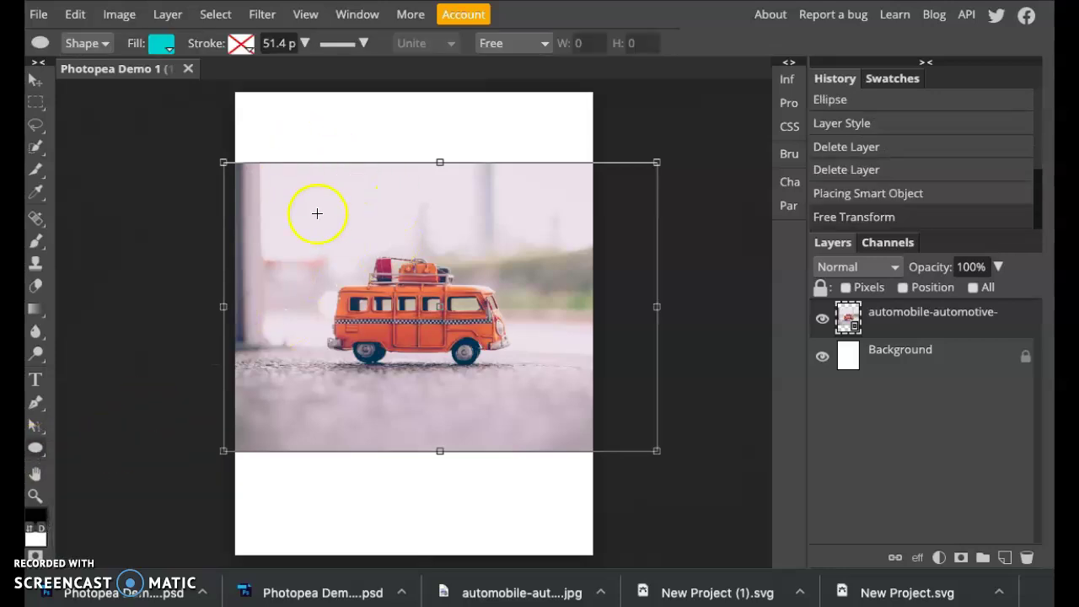
pyautogui.moveTo(296, 186); pyautogui.dragTo(570, 434)
# - Nudge the cyan circle slightly right and reselect the Ellipse tool
pyautogui.click(35, 79)
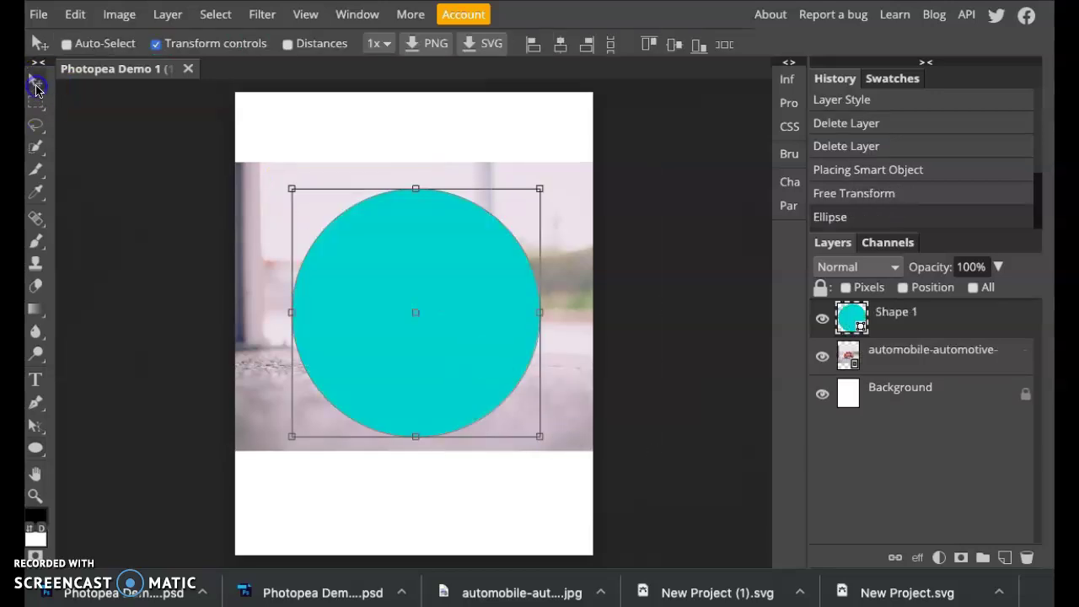
pyautogui.moveTo(374, 285)
pyautogui.mouseDown()
pyautogui.moveTo(383, 287)
pyautogui.moveTo(381, 277)
pyautogui.mouseUp()
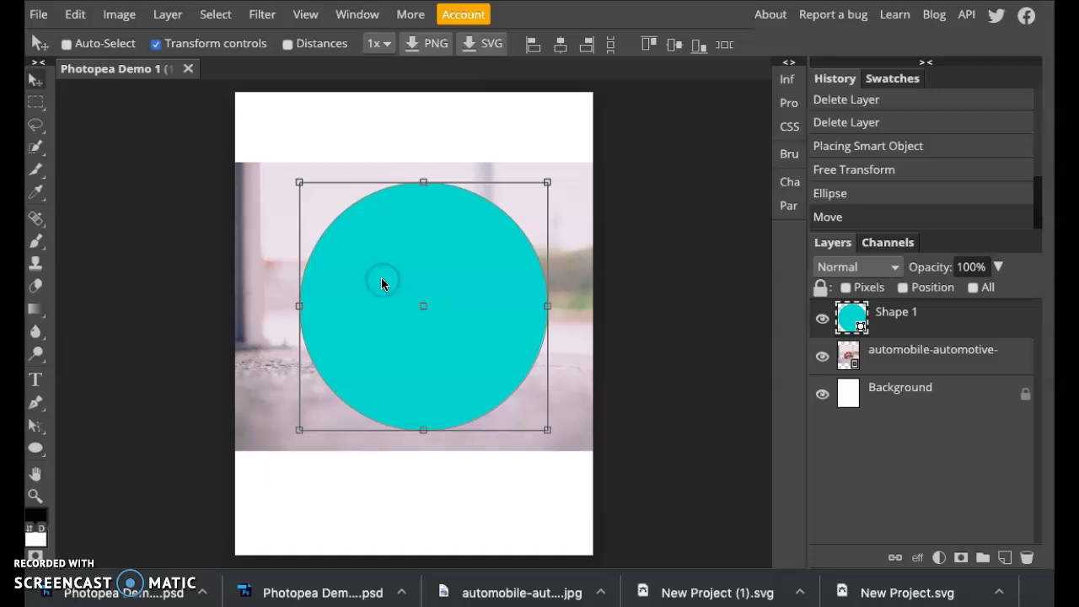
pyautogui.rightClick(34, 425)
pyautogui.rightClick(34, 452)
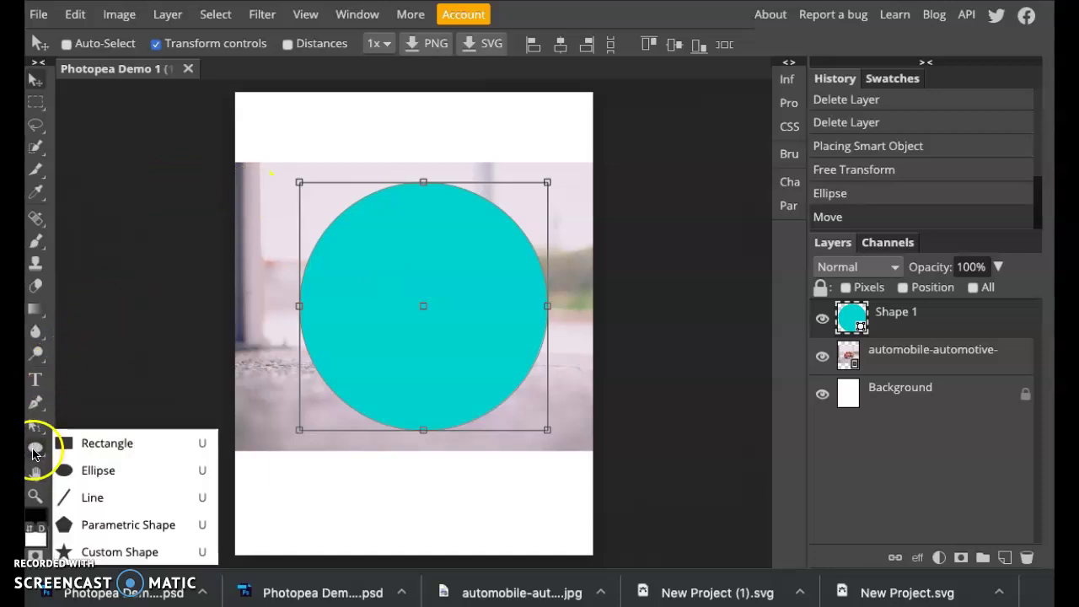
pyautogui.click(34, 452)
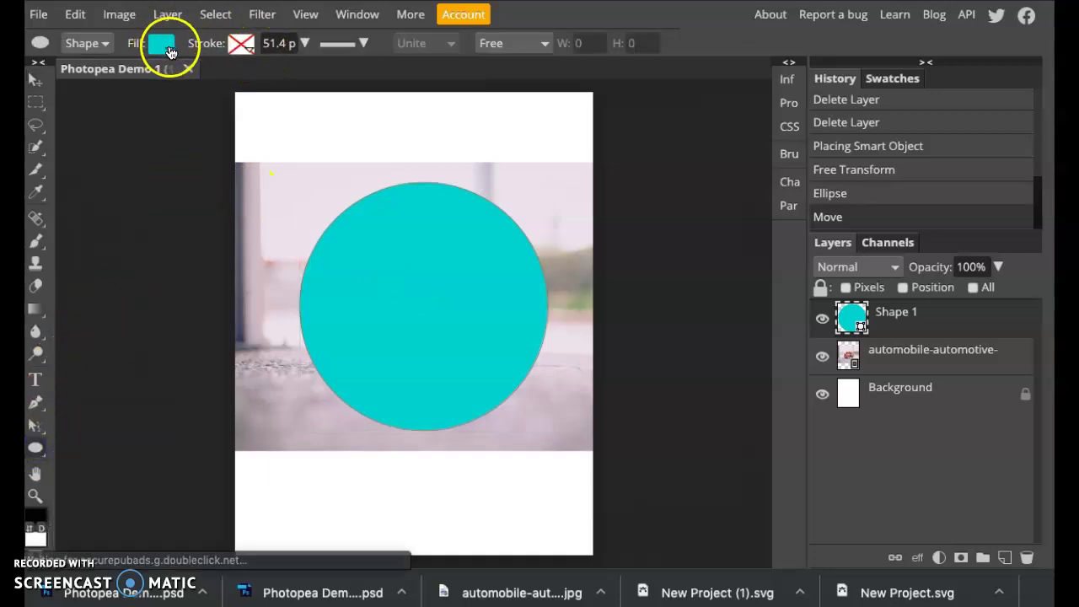
# - Remove the circle's fill, give it a thick solid cyan stroke (75.4 px), and centre it over the van
pyautogui.click(161, 43)
pyautogui.click(215, 80)
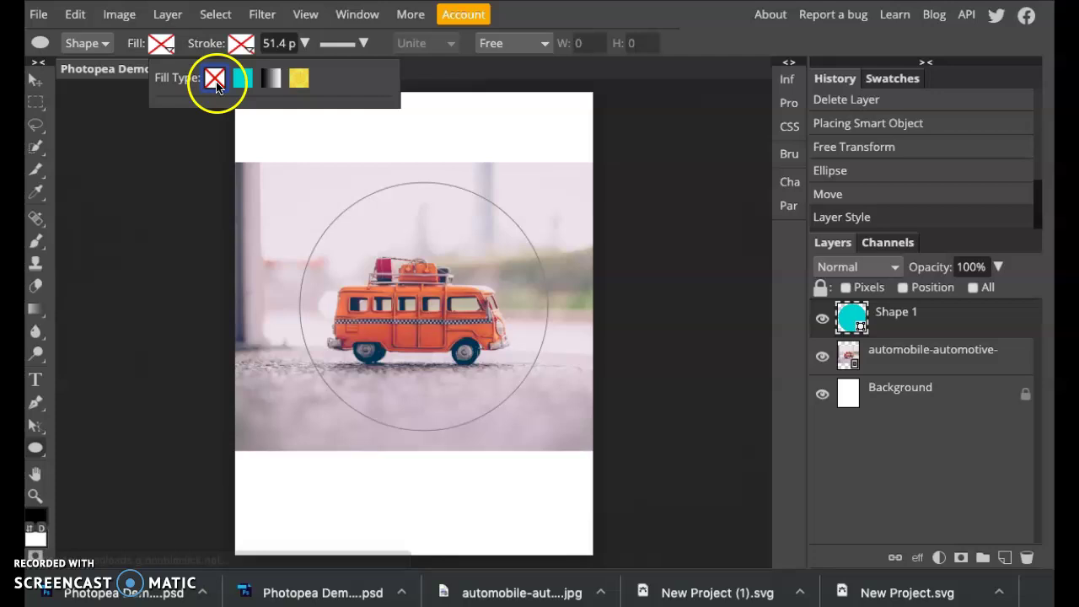
pyautogui.click(242, 46)
pyautogui.click(322, 77)
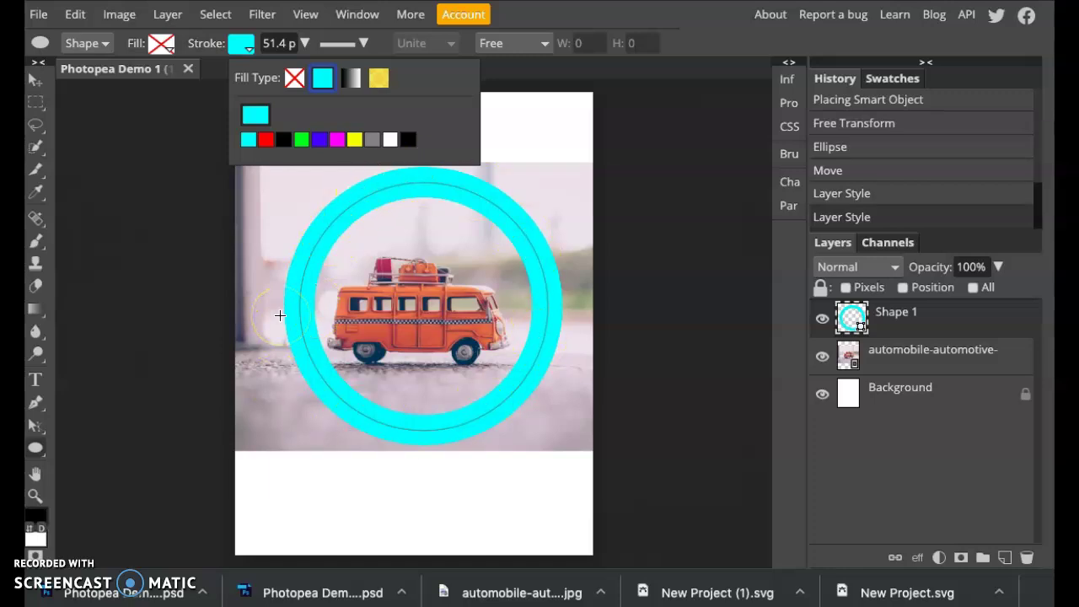
pyautogui.click(305, 43)
pyautogui.moveTo(296, 71); pyautogui.dragTo(299, 71)
pyautogui.click(36, 81)
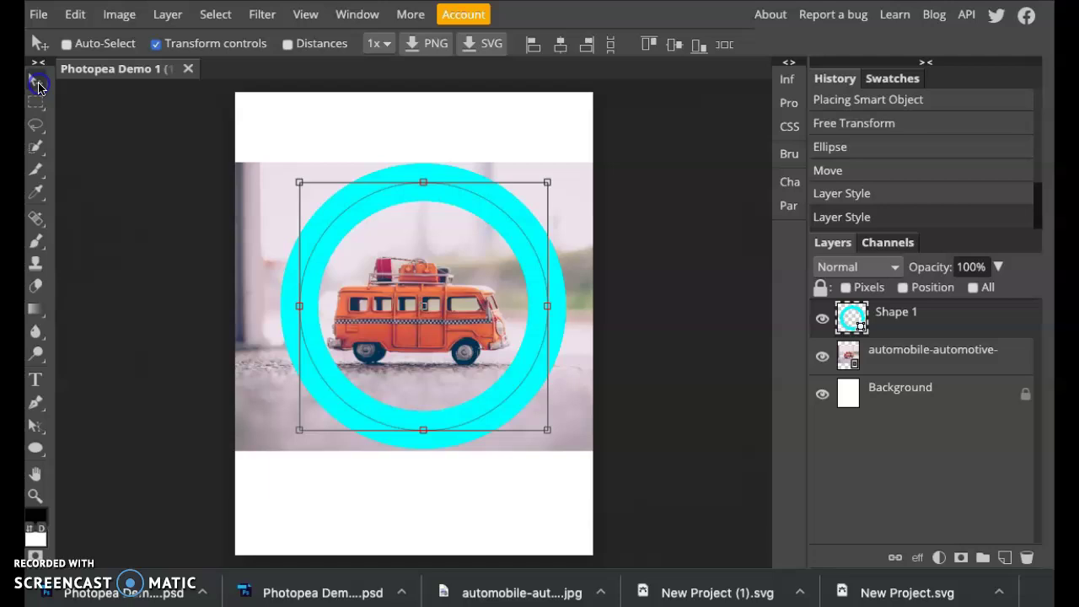
pyautogui.moveTo(336, 214); pyautogui.dragTo(329, 210)
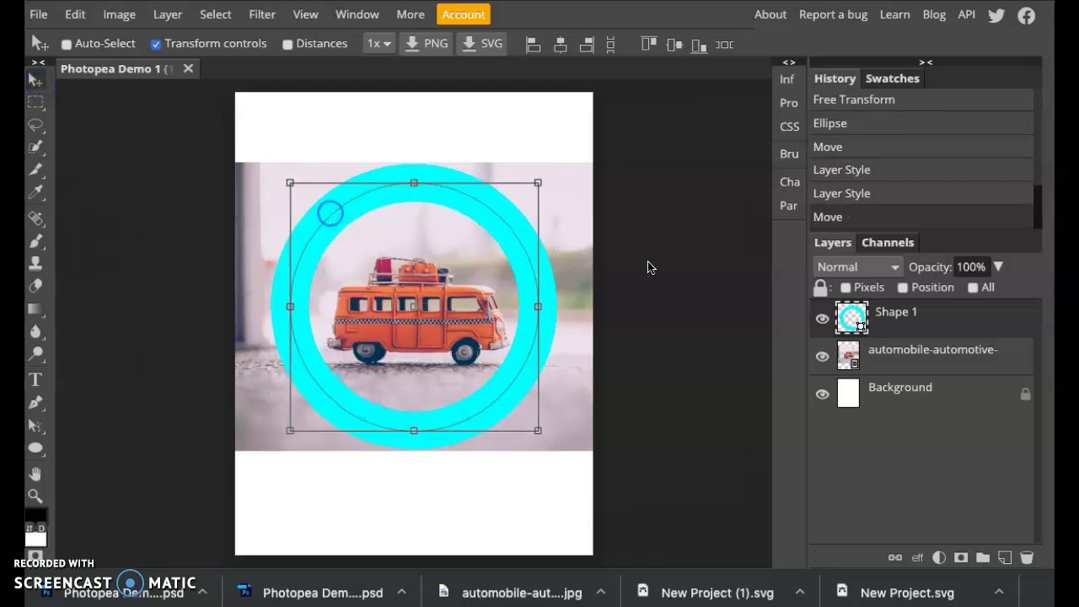
# - Move the van photo layer above the ring's Shape 1 layer and clip it to the ring
pyautogui.click(901, 368)
pyautogui.click(891, 363)
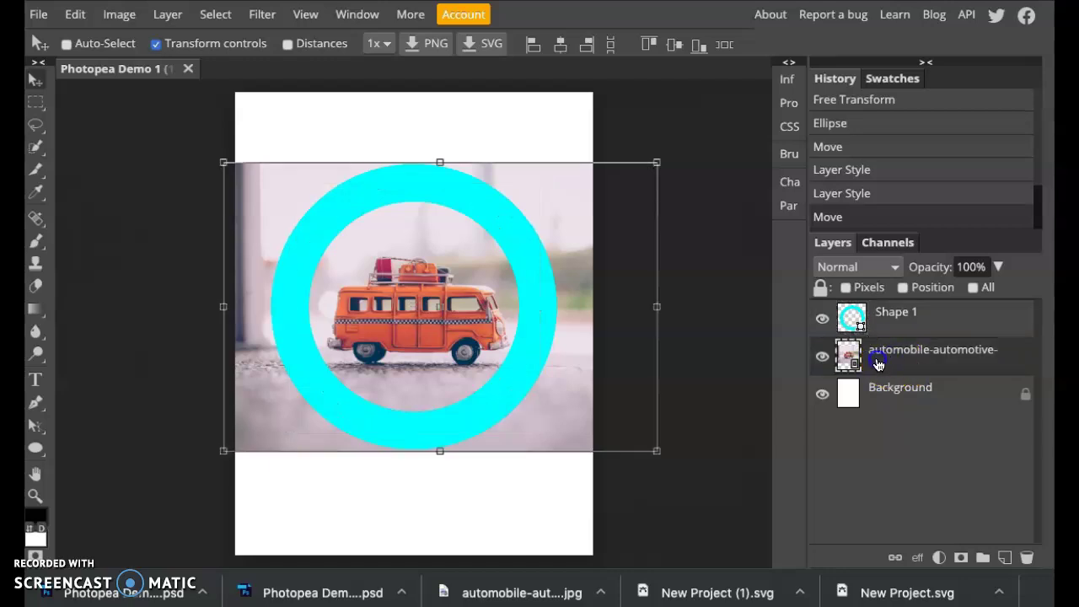
pyautogui.moveTo(878, 364); pyautogui.dragTo(876, 308)
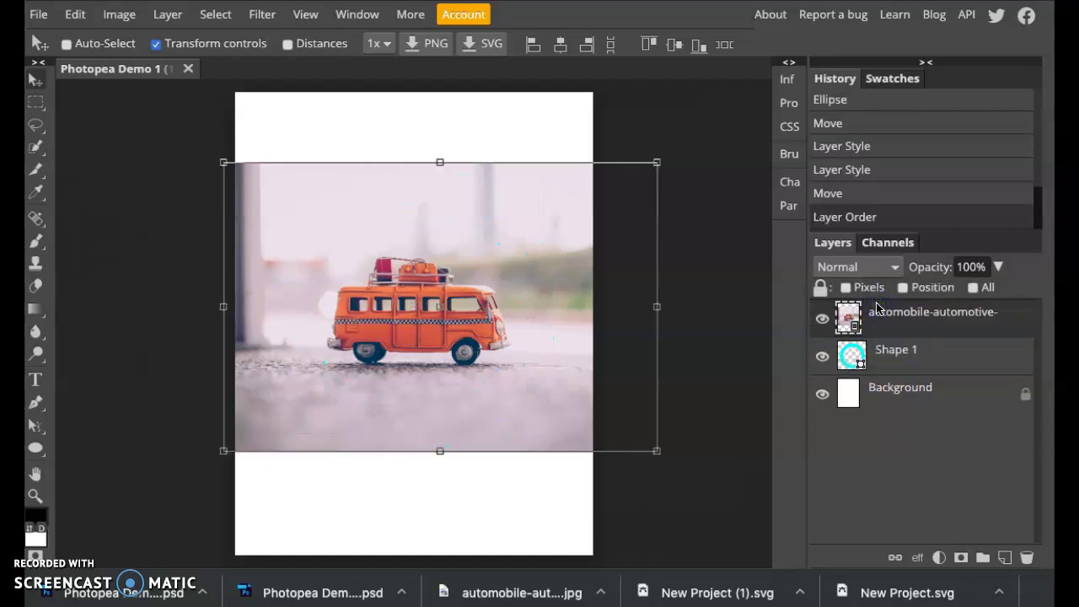
pyautogui.moveTo(934, 358); pyautogui.dragTo(847, 319)
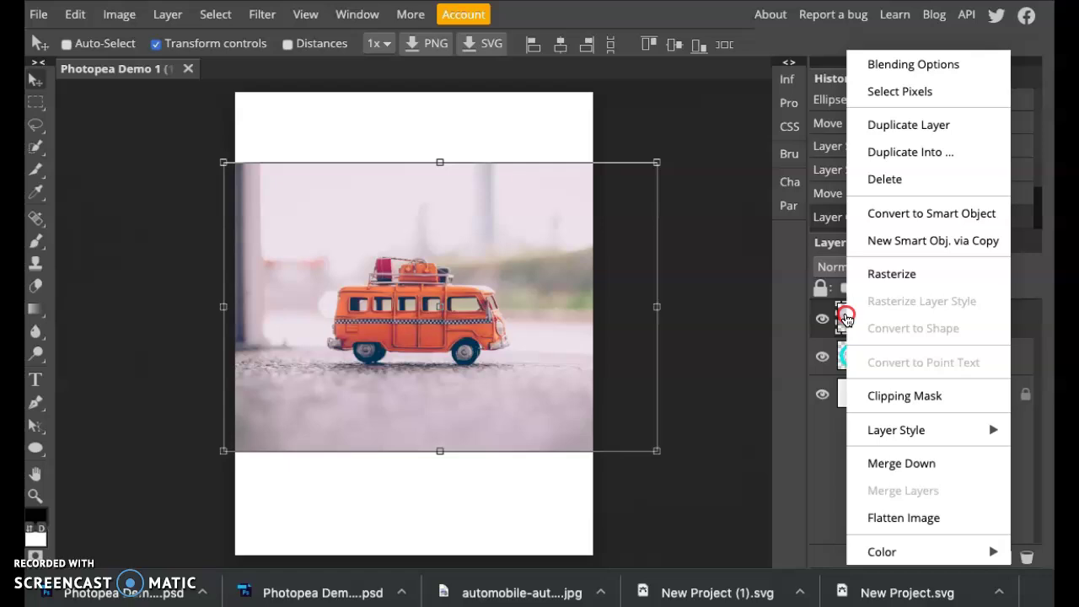
pyautogui.click(904, 395)
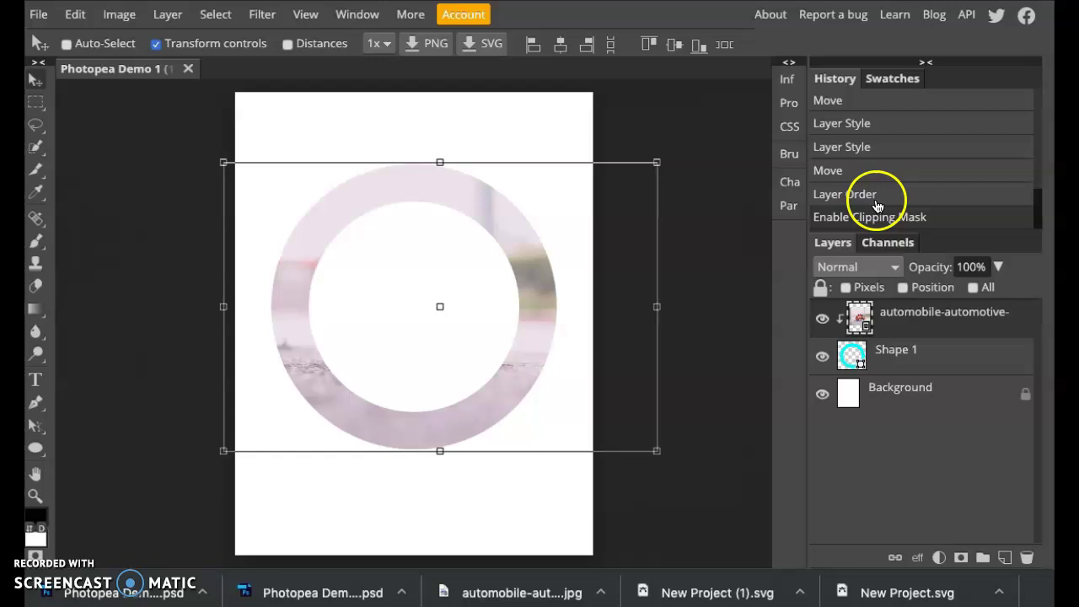
pyautogui.scroll(3, 873, 181)
# - Revert history to the Free Transform state so only the full van photo remains
pyautogui.click(880, 153)
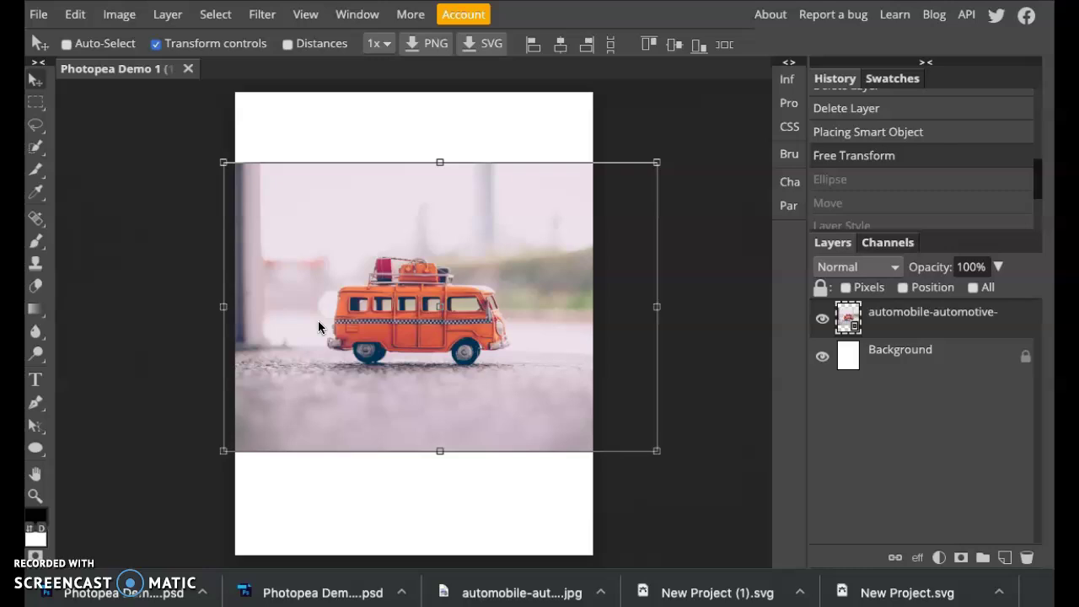
pyautogui.click(42, 377)
# - Add the text MASK and move it down over the van
pyautogui.click(325, 268)
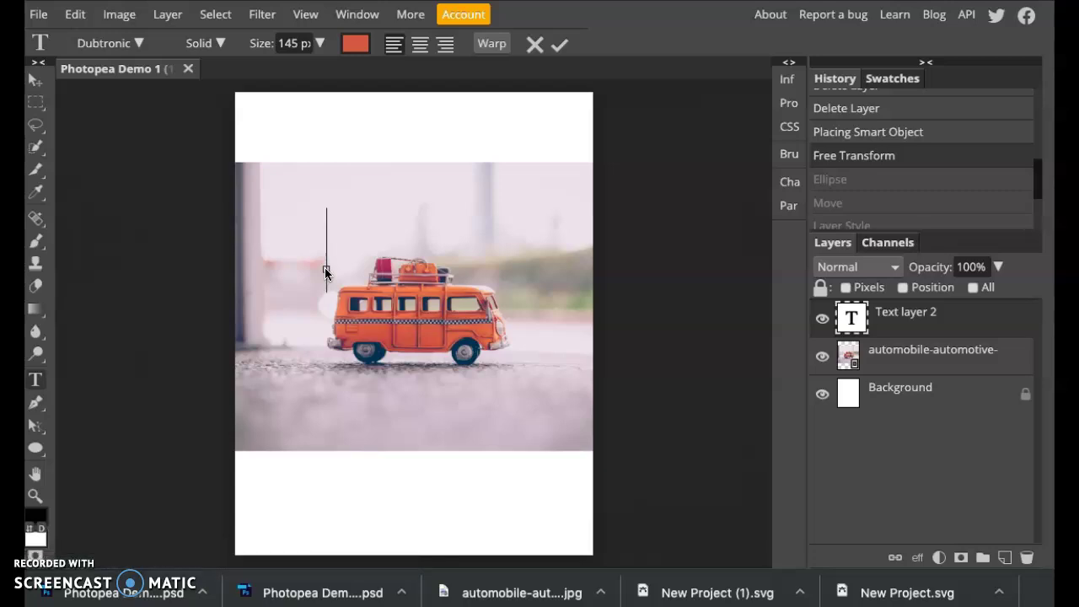
pyautogui.write('MASK')
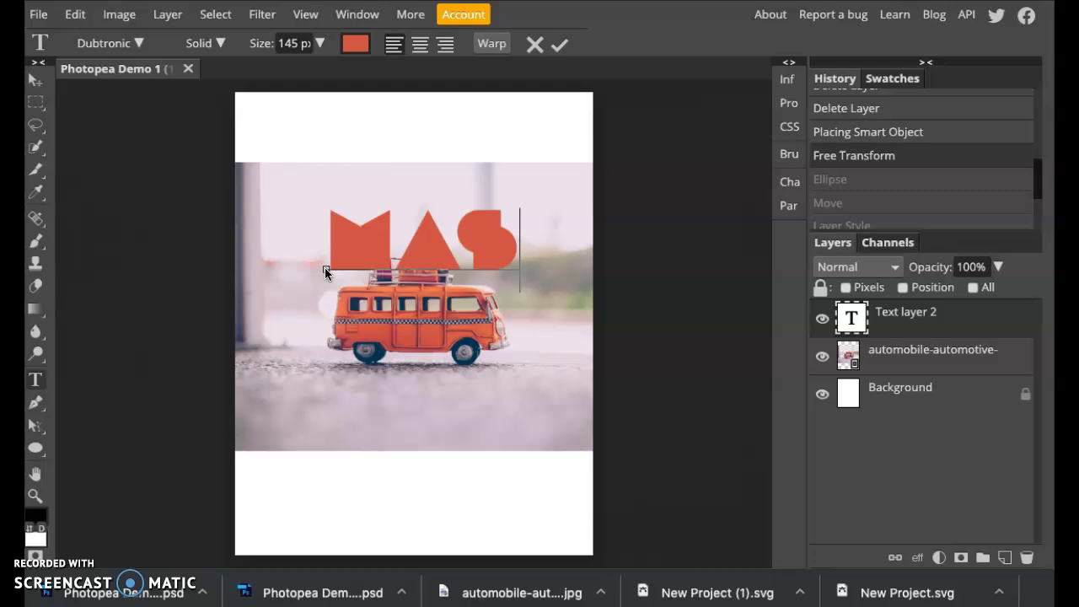
pyautogui.click(40, 87)
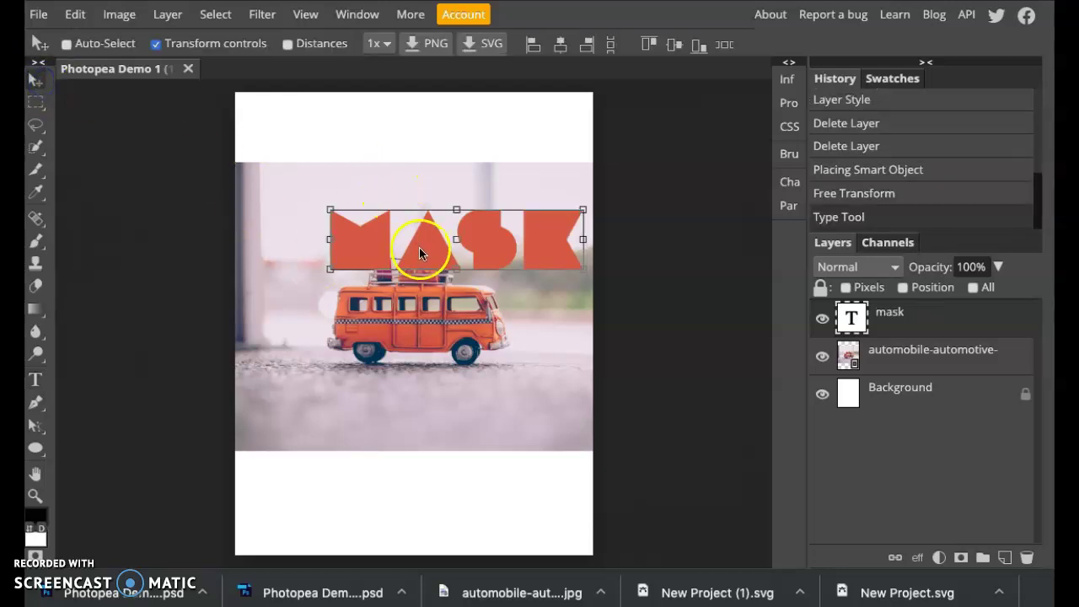
pyautogui.moveTo(420, 248); pyautogui.dragTo(363, 334)
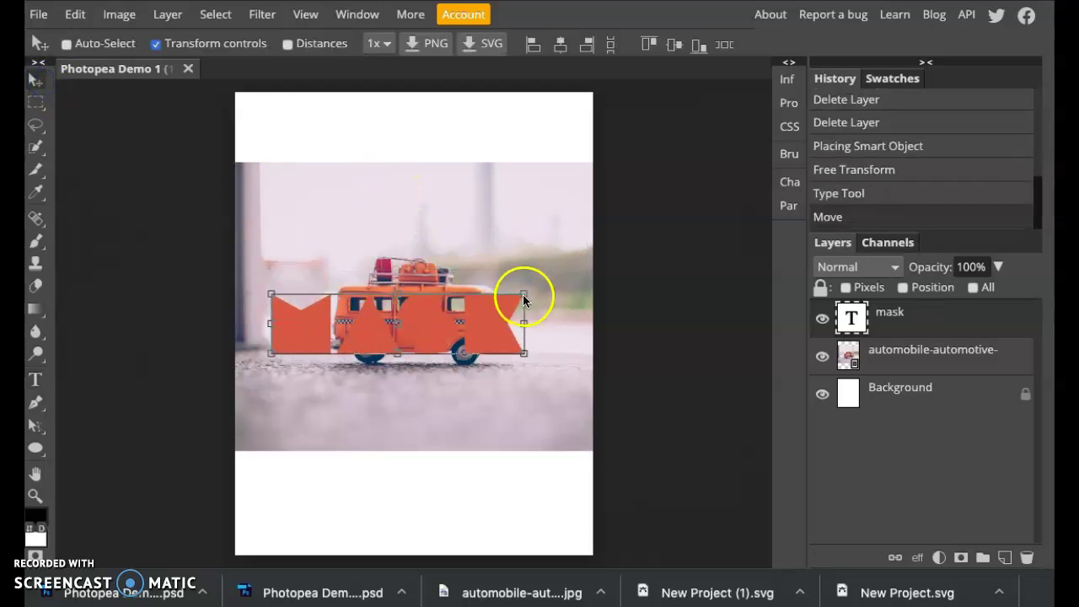
# - Scale the MASK text to 127% and nudge it left and lower across the van
pyautogui.hotkey('ctrl', 't')
pyautogui.moveTo(524, 294); pyautogui.dragTo(590, 257)
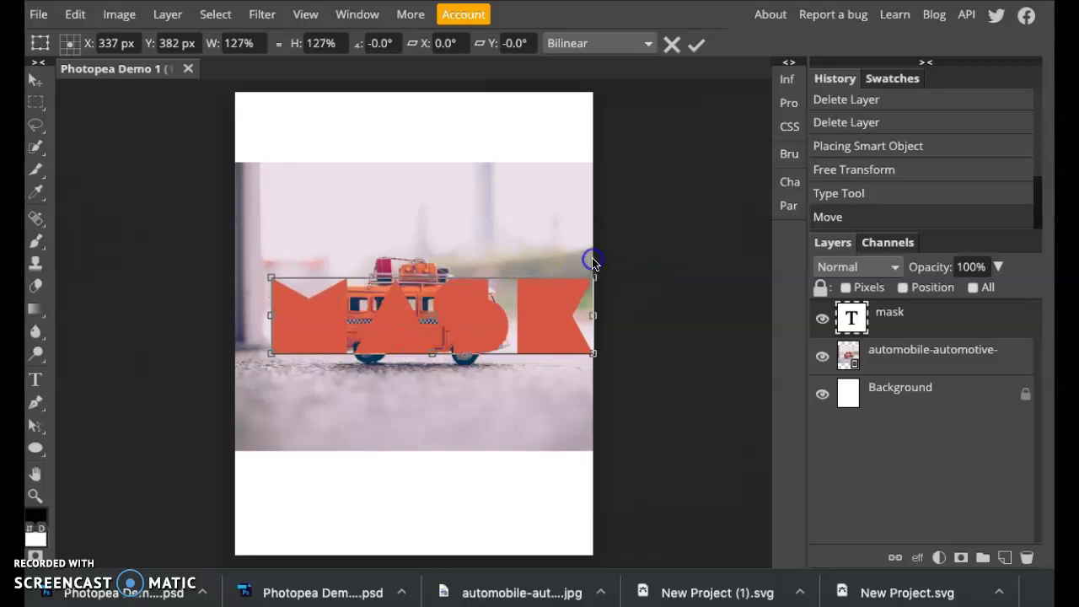
pyautogui.moveTo(463, 331); pyautogui.dragTo(444, 328)
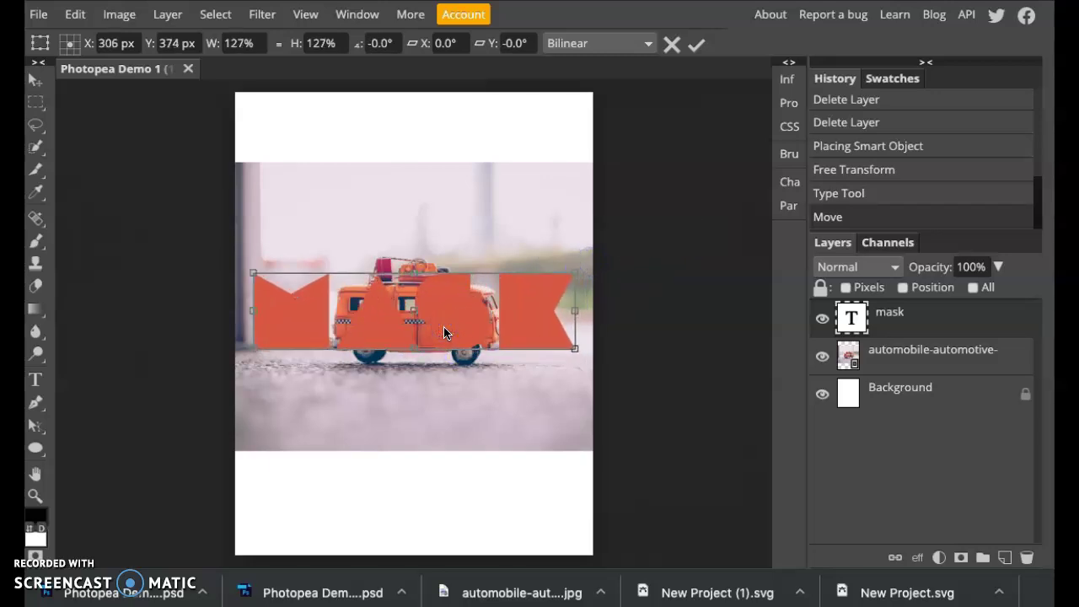
pyautogui.moveTo(447, 319); pyautogui.dragTo(447, 327)
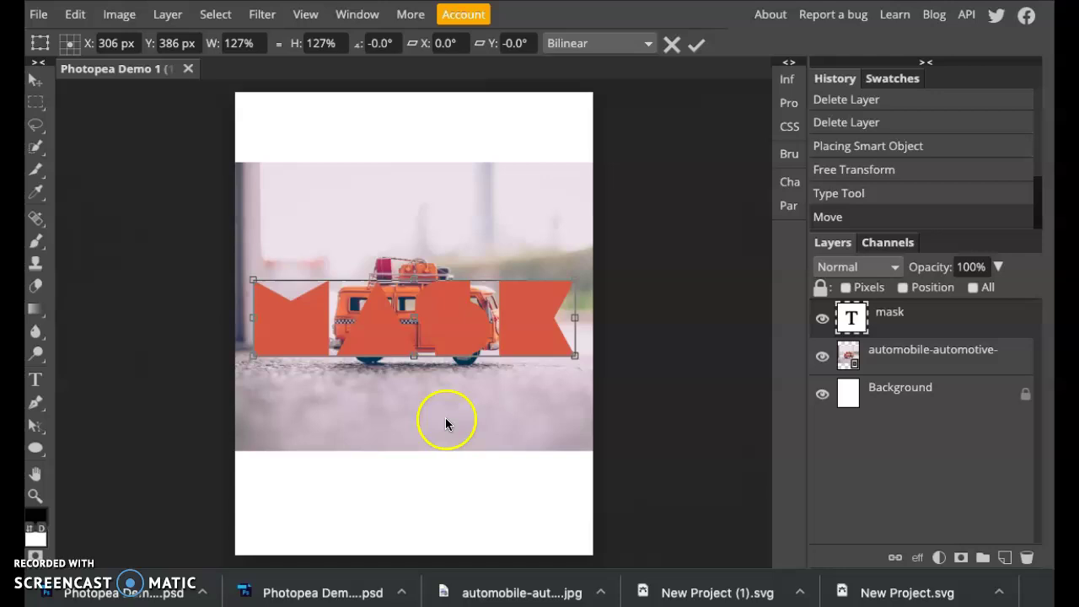
# - Move the van photo layer above the mask text and make it a clipping mask
pyautogui.click(895, 353)
pyautogui.moveTo(889, 360); pyautogui.dragTo(889, 310)
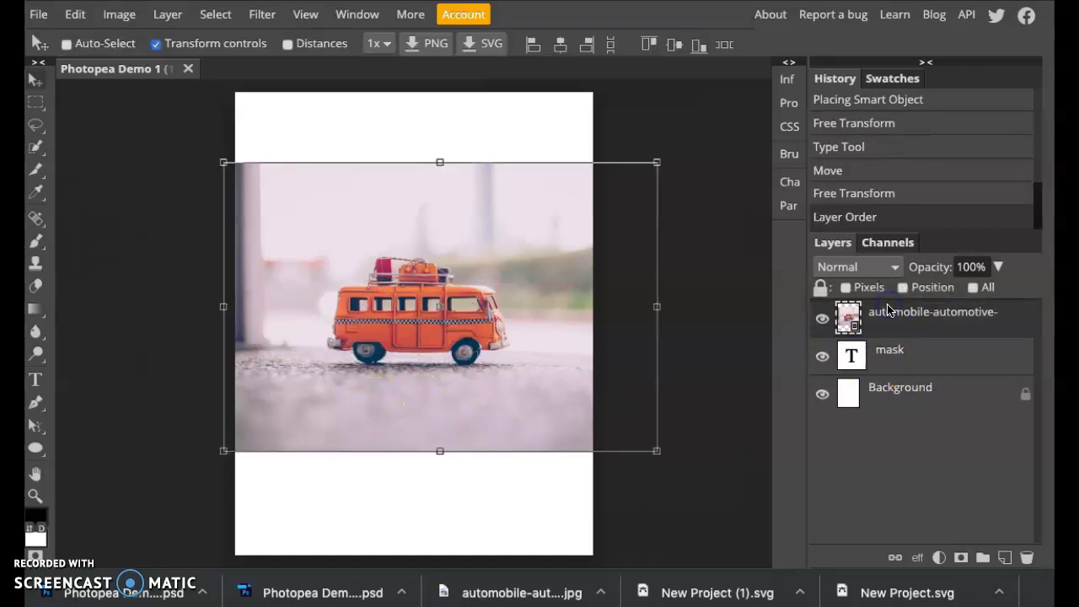
pyautogui.rightClick(844, 318)
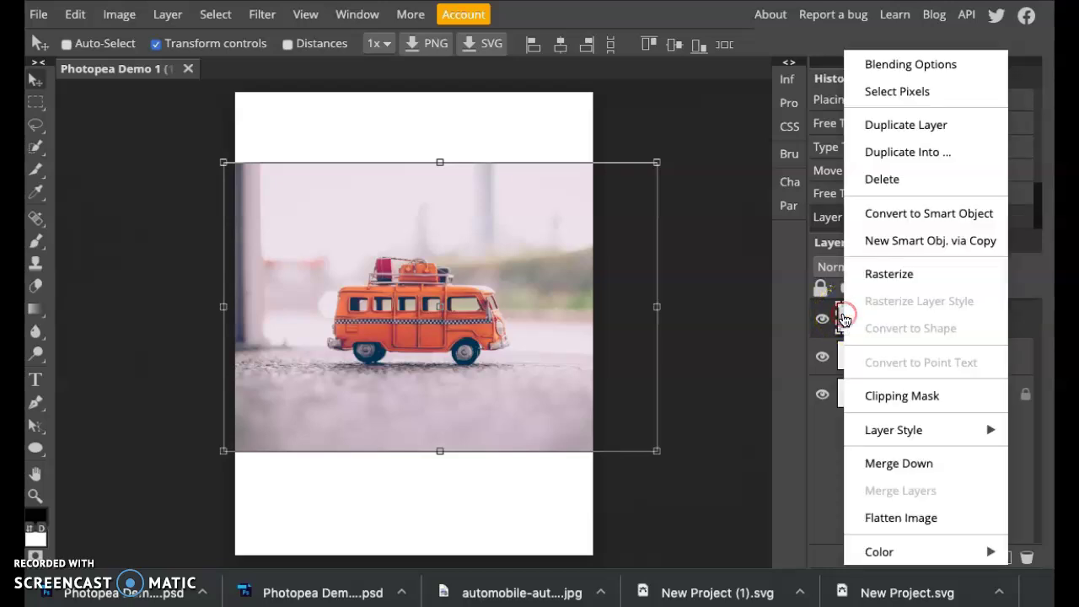
pyautogui.click(872, 396)
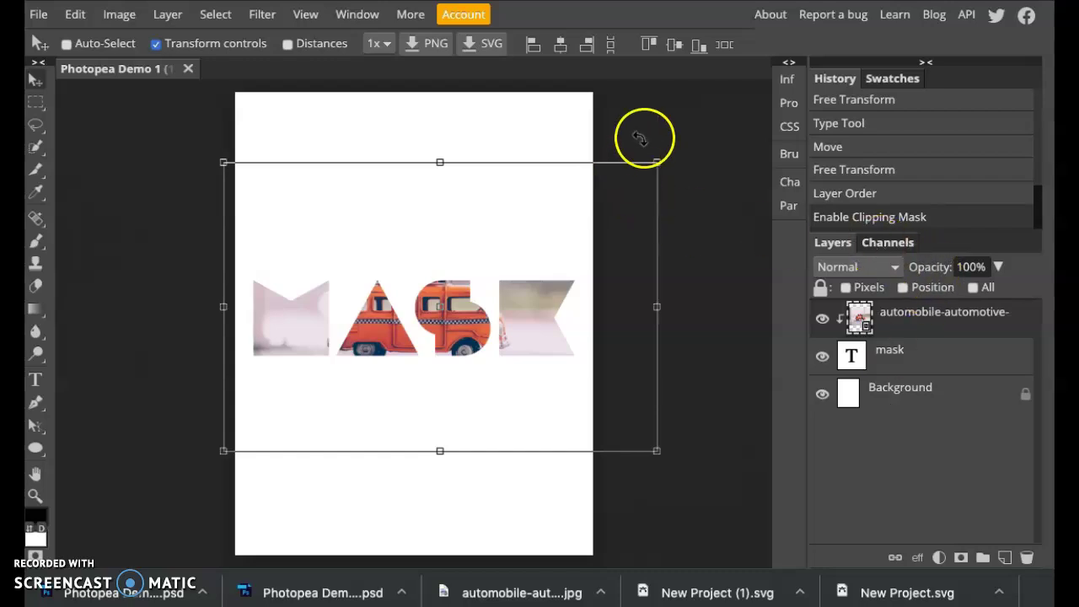
# - Shift the clipped photo lower so the van shows through the MASK letters
pyautogui.moveTo(519, 301); pyautogui.dragTo(517, 364)
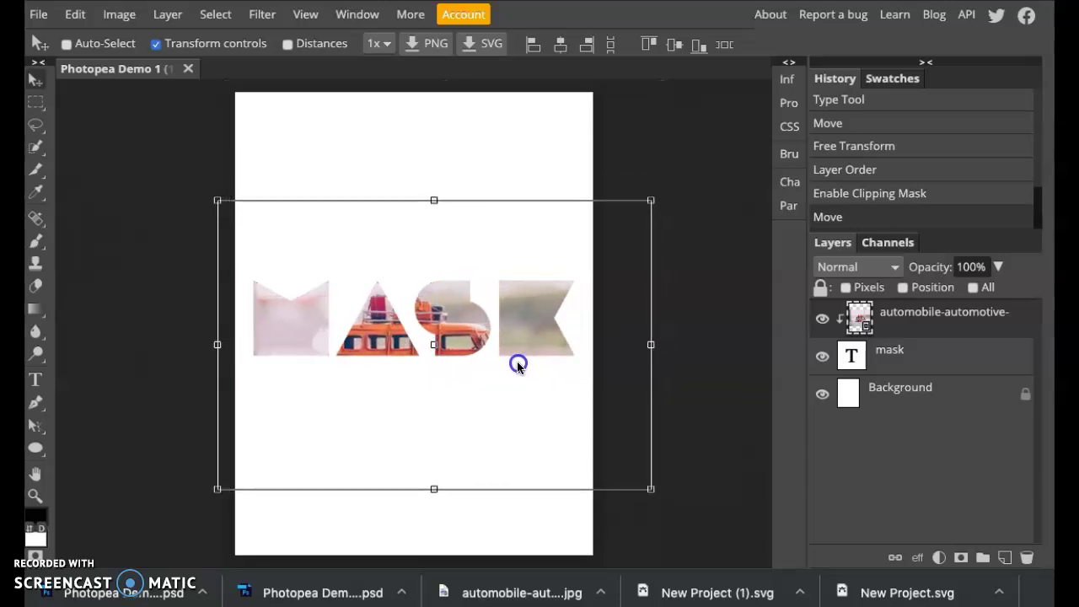
pyautogui.moveTo(519, 314)
pyautogui.mouseDown()
pyautogui.moveTo(517, 368)
pyautogui.moveTo(522, 304)
pyautogui.mouseUp()
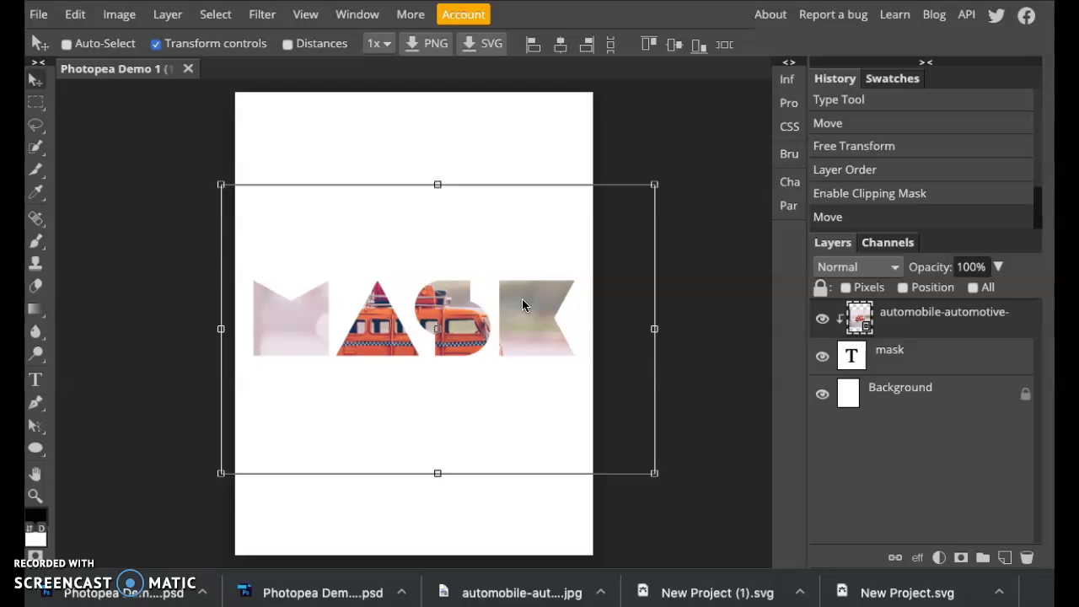
pyautogui.moveTo(522, 306); pyautogui.dragTo(526, 371)
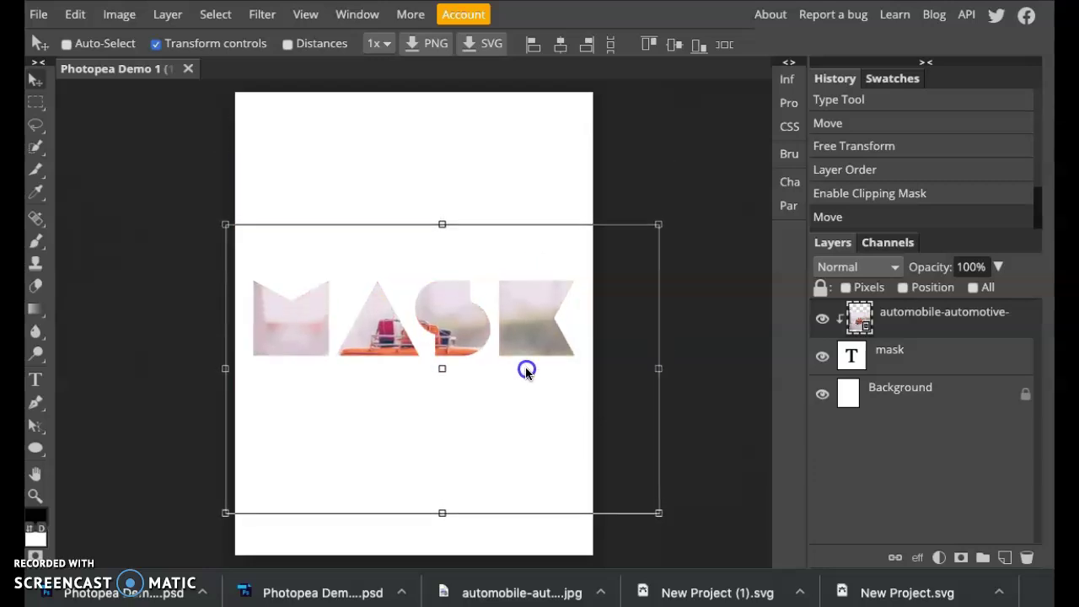